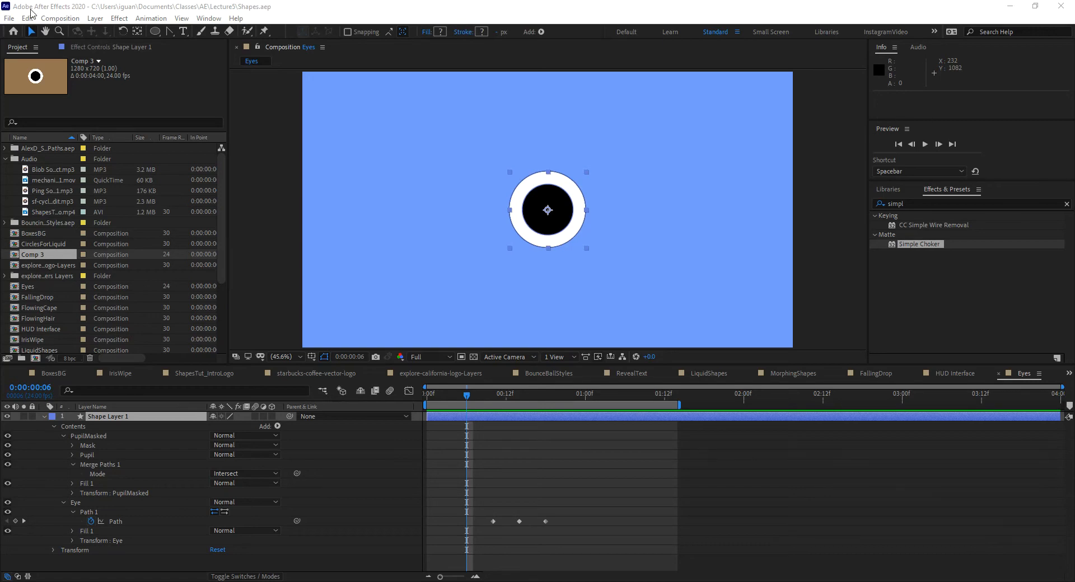
# Step: Preview the animation of the Eyes composition and stop playback
pyautogui.click(282, 10)
pyautogui.press('space')
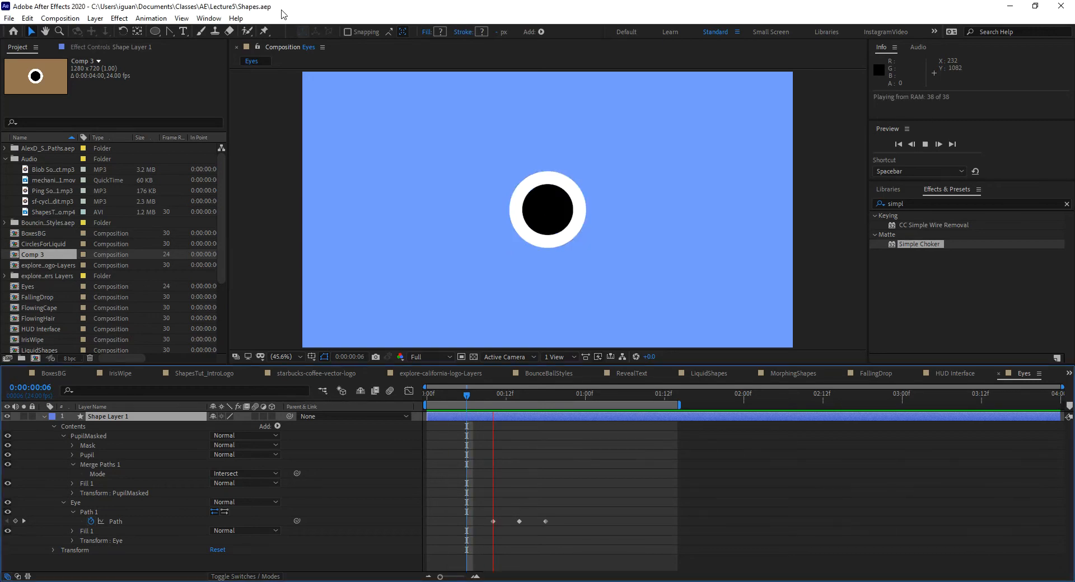
pyautogui.press('space')
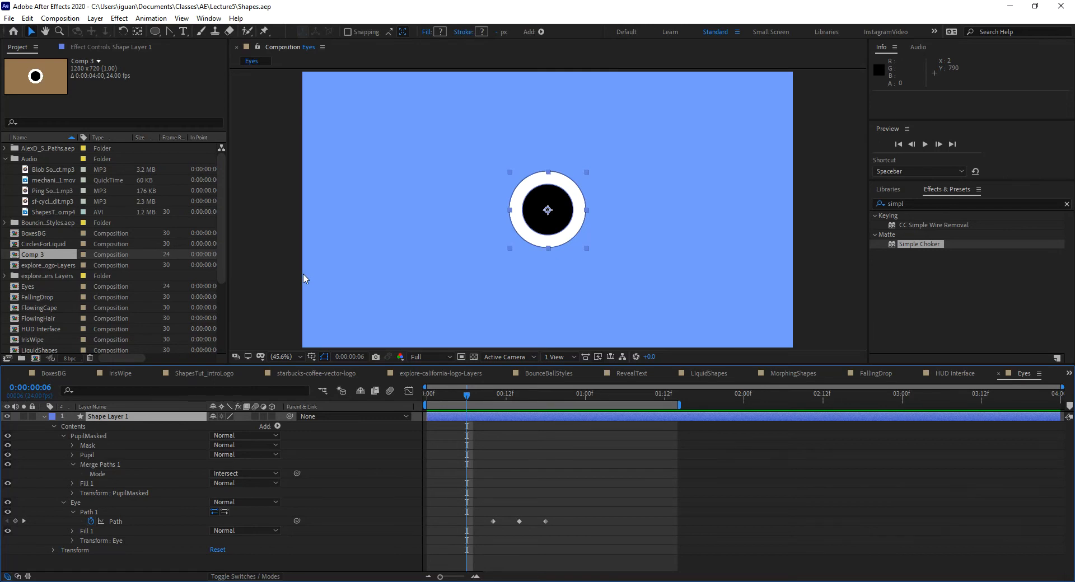
# Step: Create a new 1280 x 720 composition at 24 fps lasting four seconds and add an empty shape layer to it
pyautogui.hotkey('ctrl', 'n')
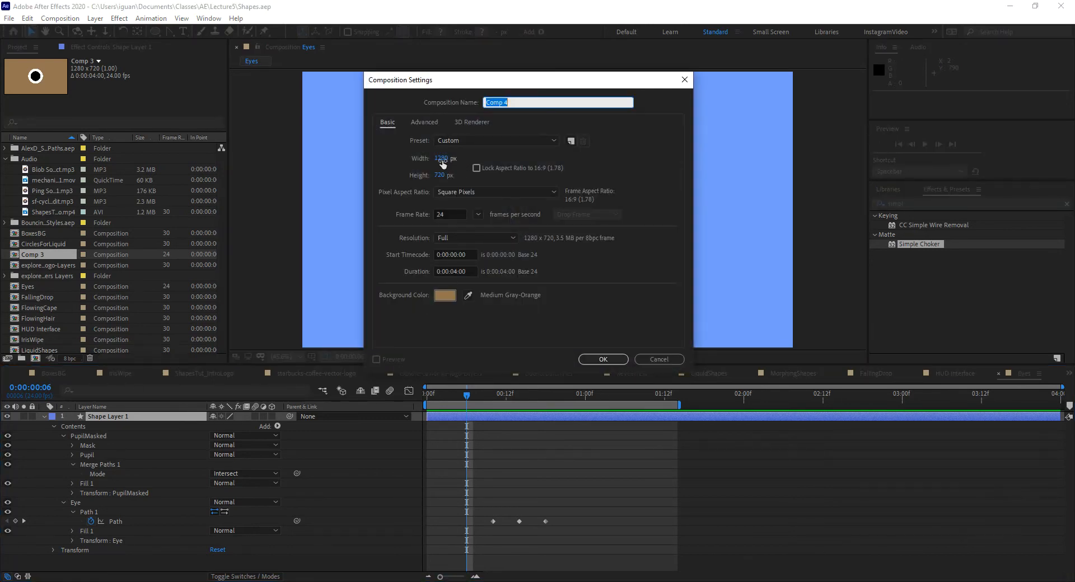
pyautogui.click(603, 359)
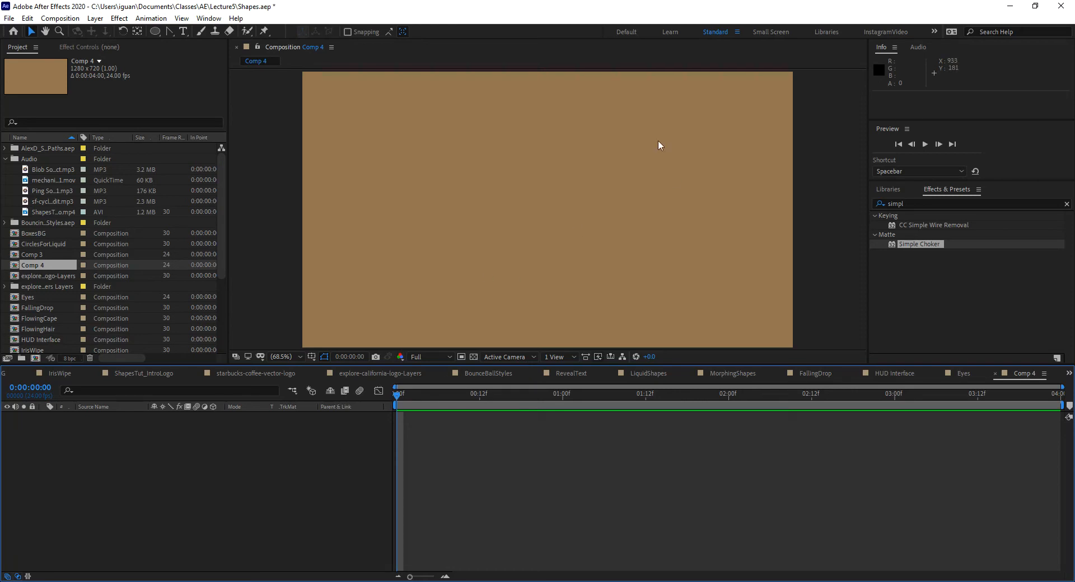
pyautogui.rightClick(171, 438)
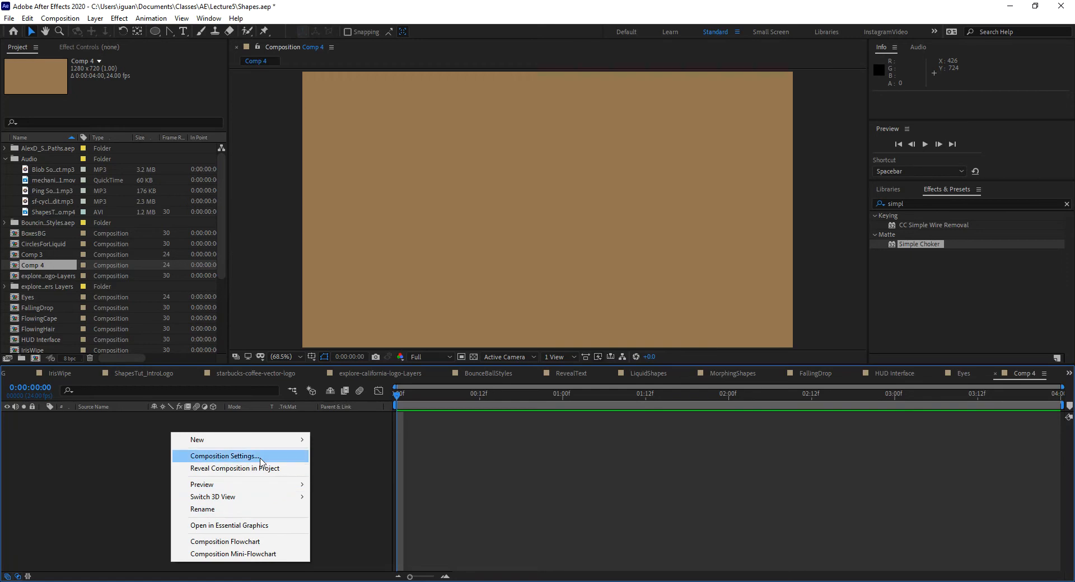
pyautogui.moveTo(261, 440)
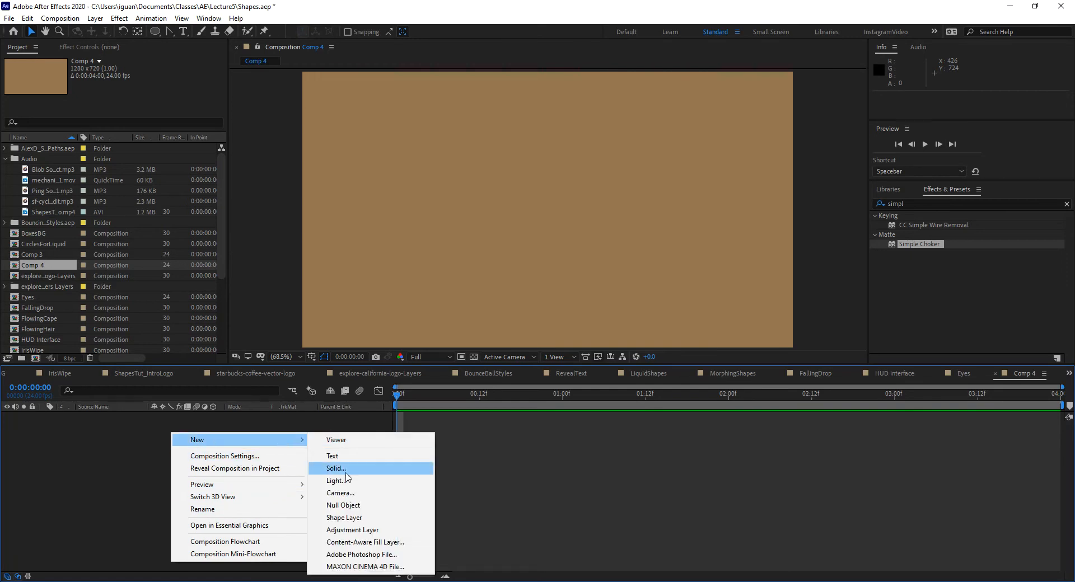
pyautogui.click(356, 519)
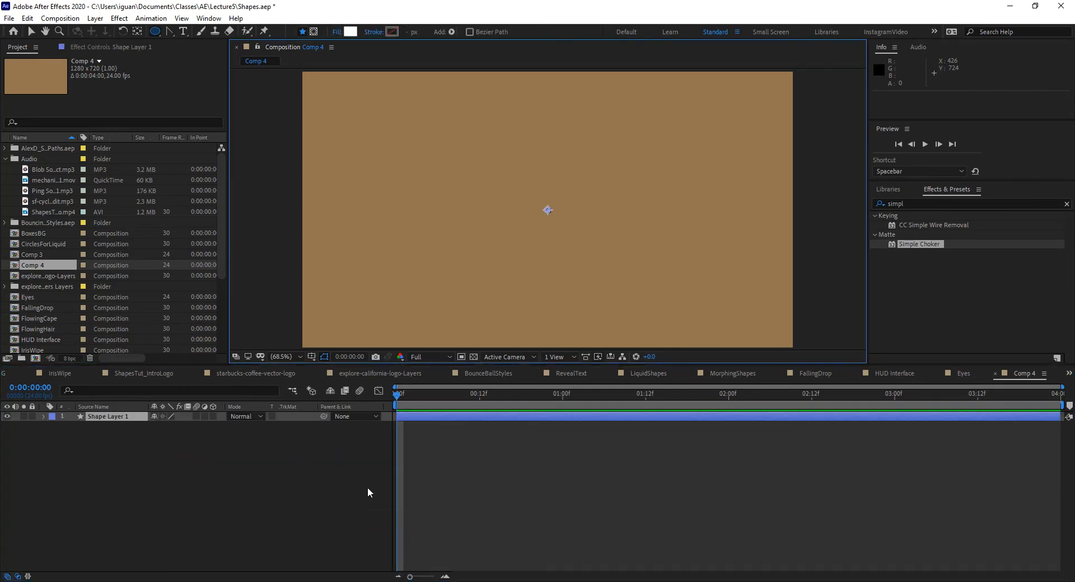
# Step: Add an ellipse path and a fill to the contents of the new shape layer
pyautogui.click(44, 417)
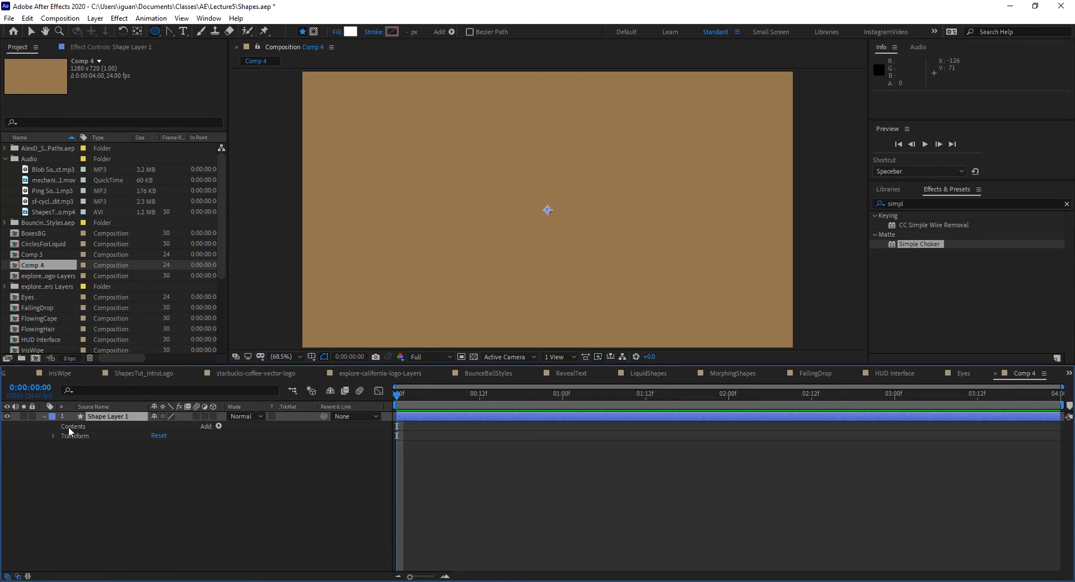
pyautogui.click(218, 427)
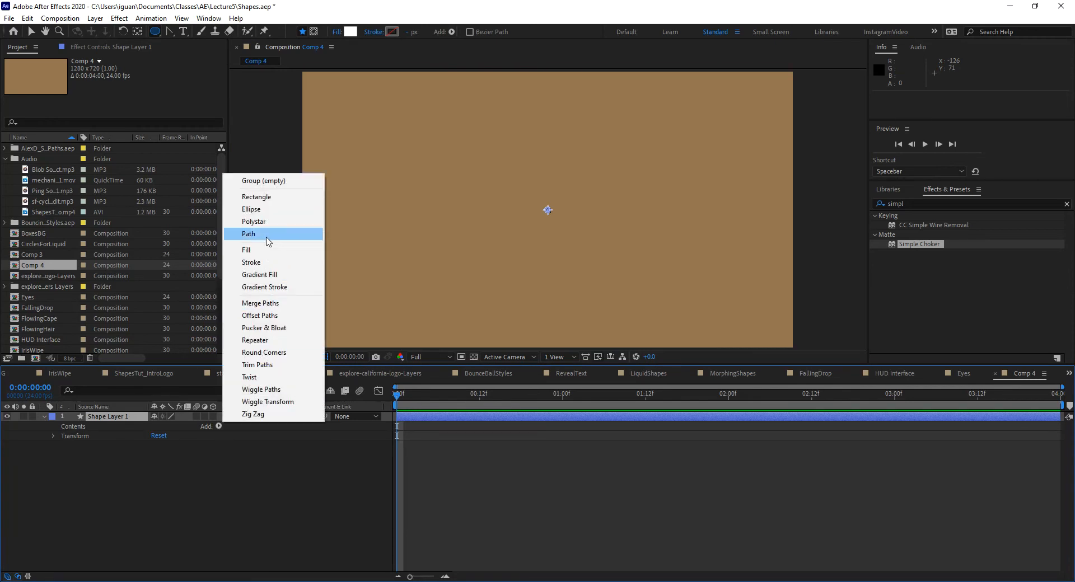
pyautogui.click(266, 210)
pyautogui.click(218, 427)
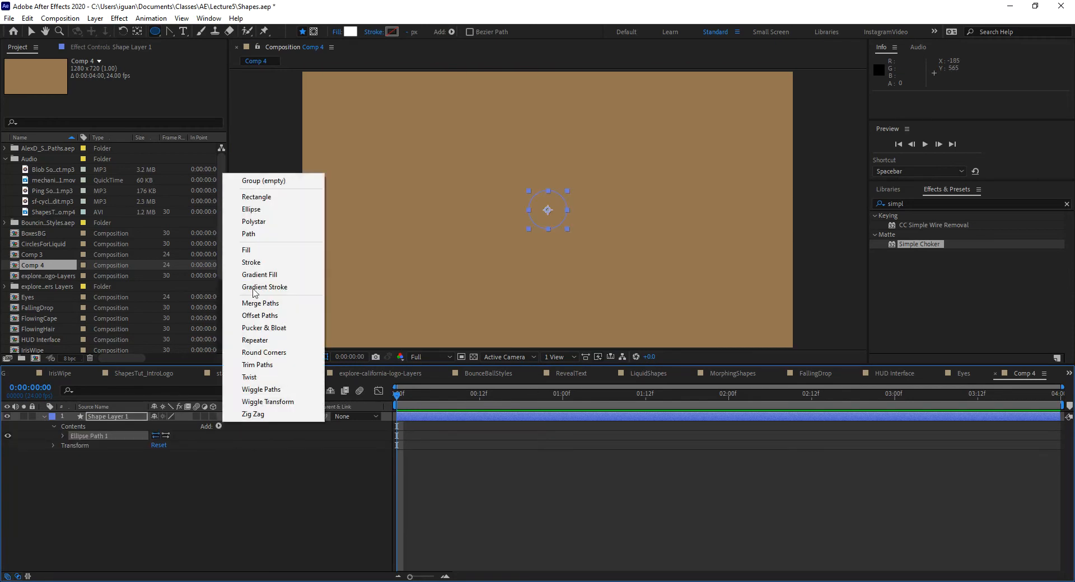
pyautogui.click(266, 256)
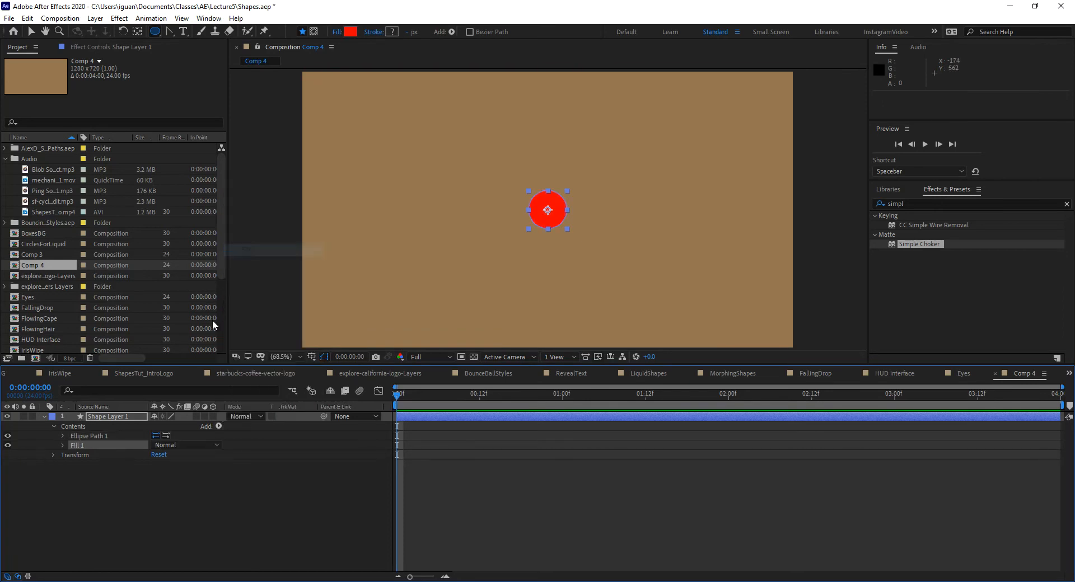
# Step: Set the color of the ellipse's fill to white (FFFFFF)
pyautogui.click(63, 445)
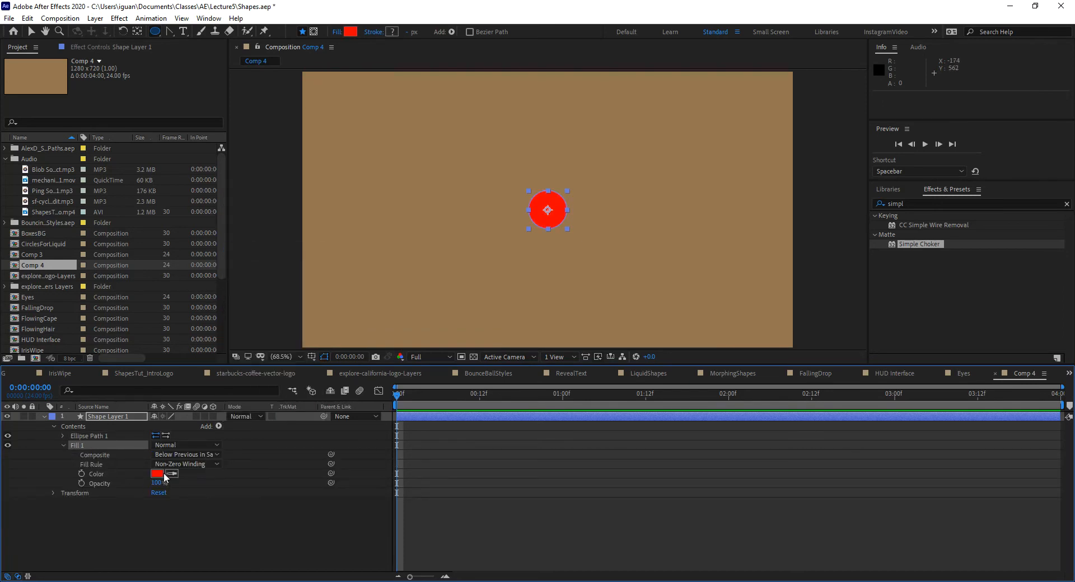
pyautogui.click(159, 473)
pyautogui.moveTo(427, 239); pyautogui.dragTo(343, 132)
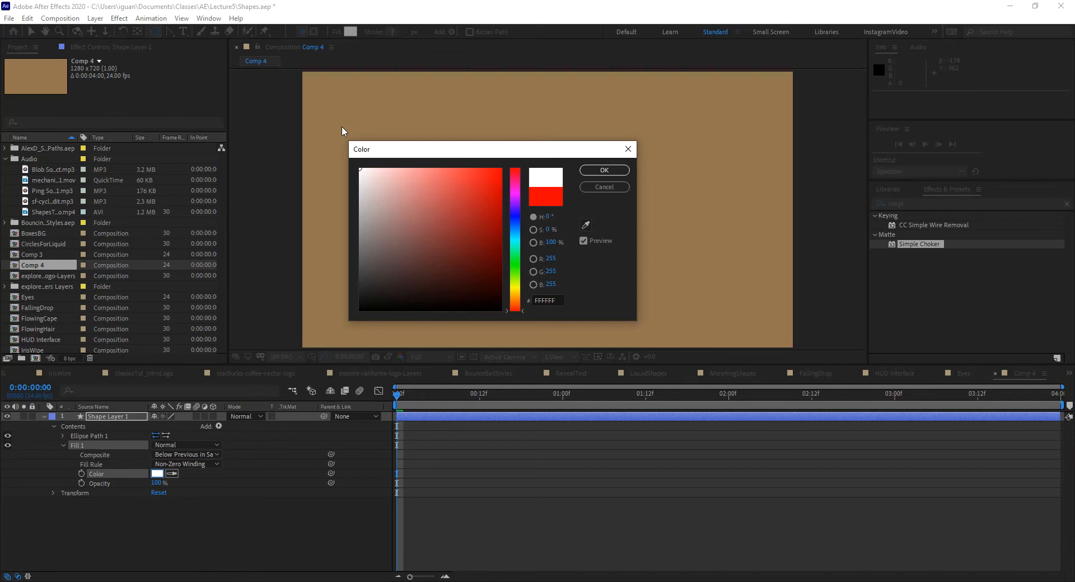
pyautogui.click(604, 171)
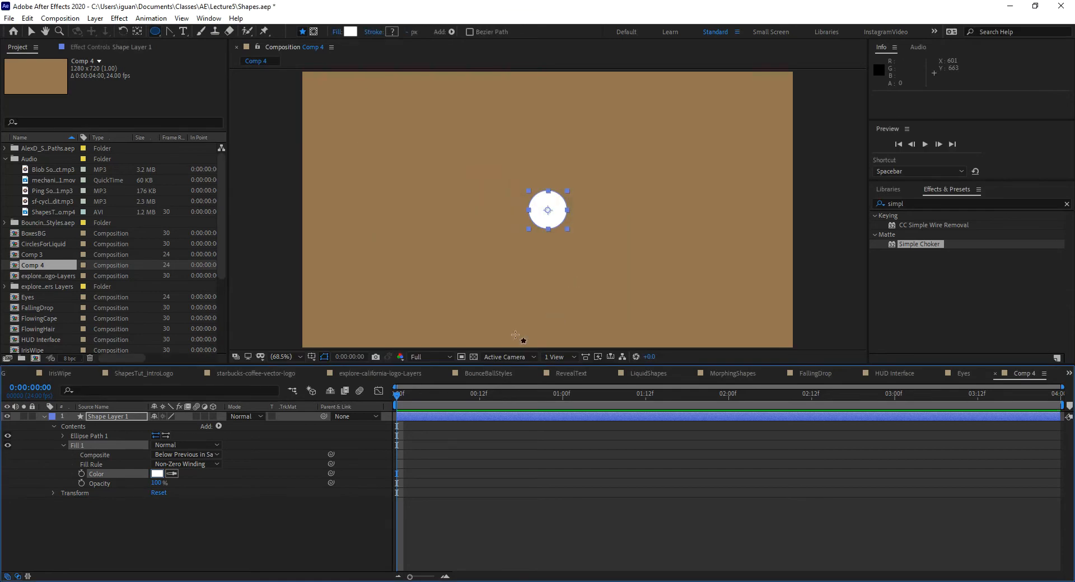
# Step: Set the ellipse path's size to 350 by 350 and collapse the fill and ellipse properties
pyautogui.click(62, 436)
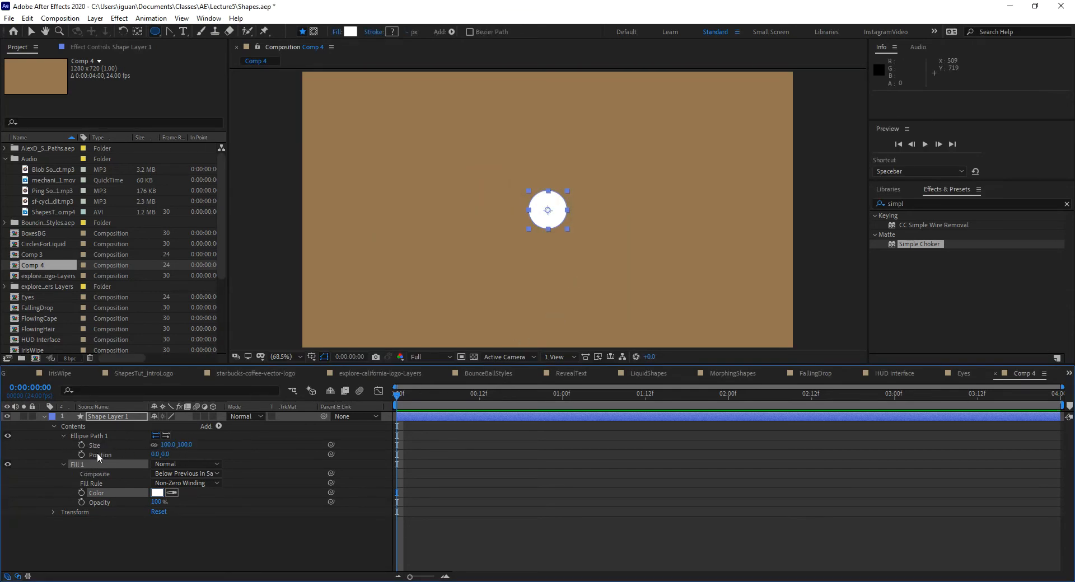
pyautogui.click(164, 446)
pyautogui.write('350')
pyautogui.press('Return')
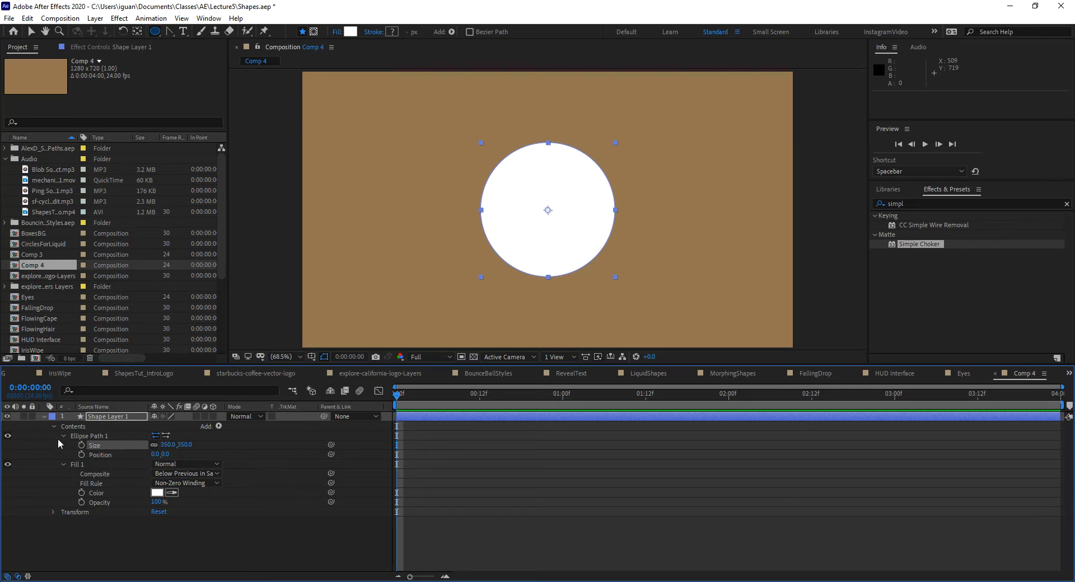
pyautogui.click(63, 464)
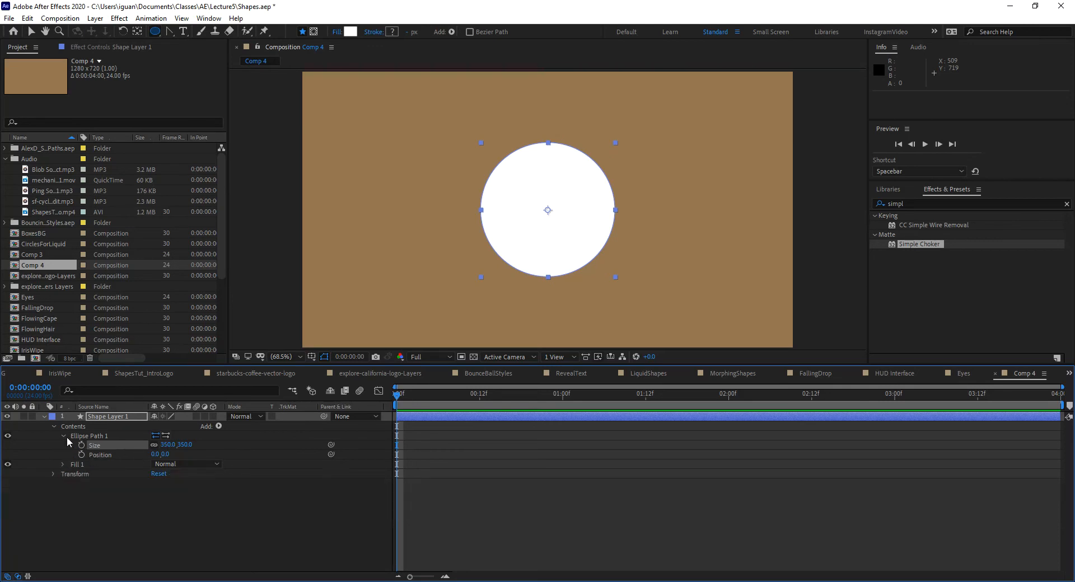
pyautogui.click(63, 436)
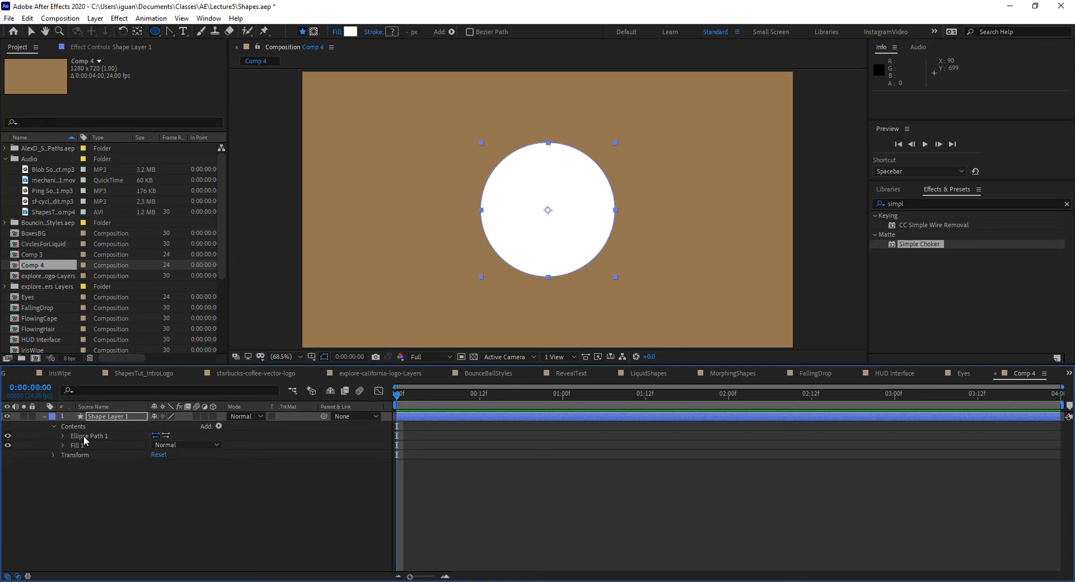
# Step: Rename the ellipse path as Sclera
pyautogui.doubleClick(84, 438)
pyautogui.press('Return')
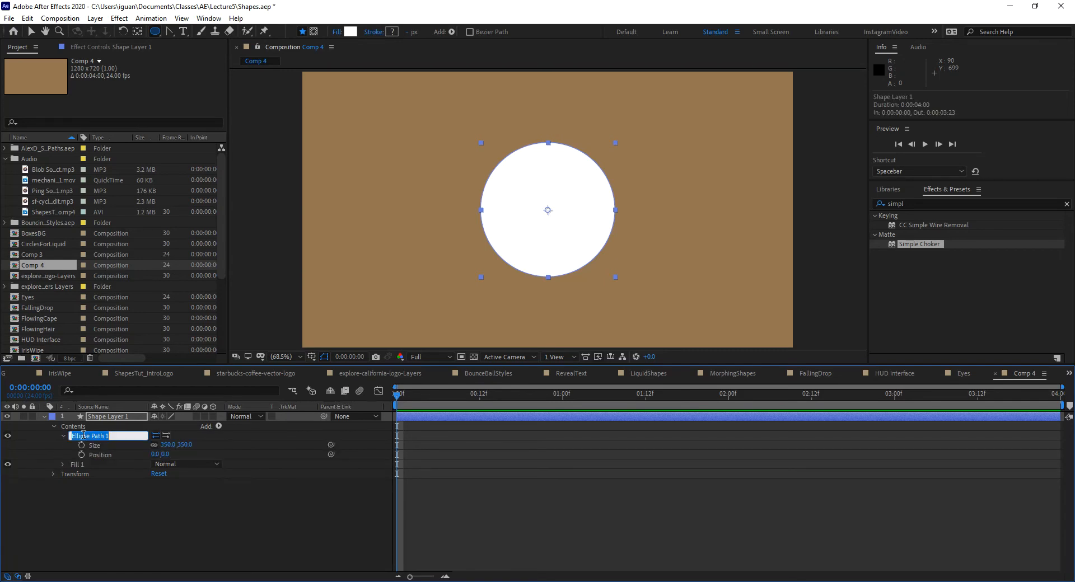
pyautogui.write('Sclera')
pyautogui.press('Return')
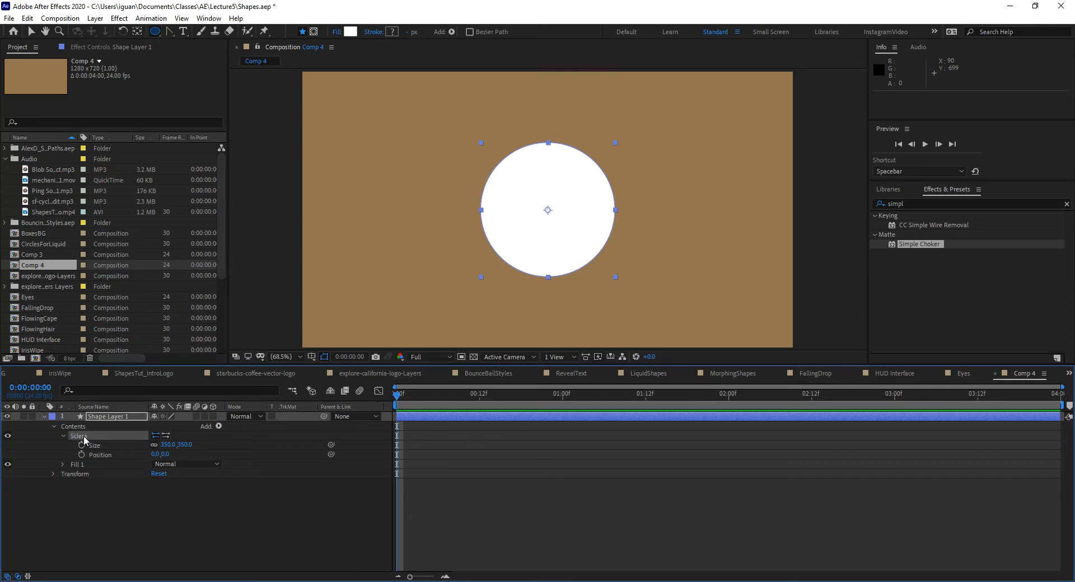
pyautogui.click(61, 435)
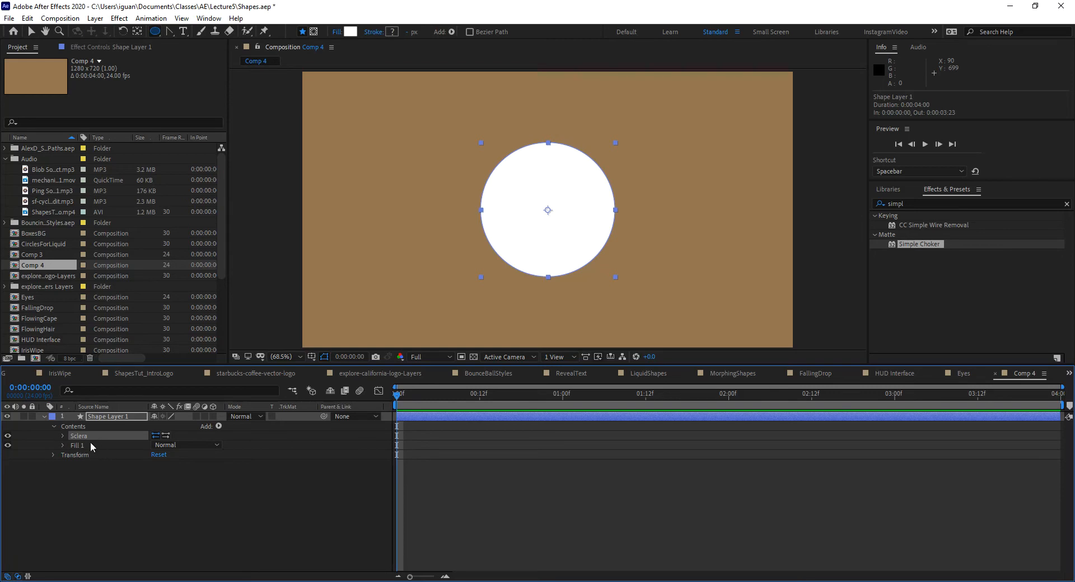
# Step: Duplicate the Sclera path, place the copy above the original and rename it as Pupil
pyautogui.hotkey('ctrl', 'd')
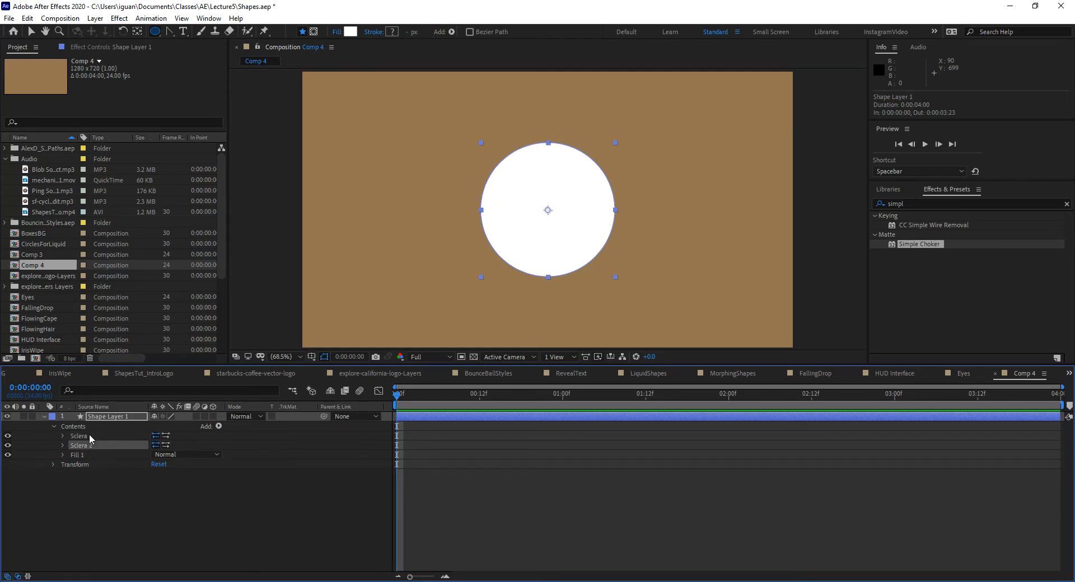
pyautogui.moveTo(83, 445); pyautogui.dragTo(83, 439)
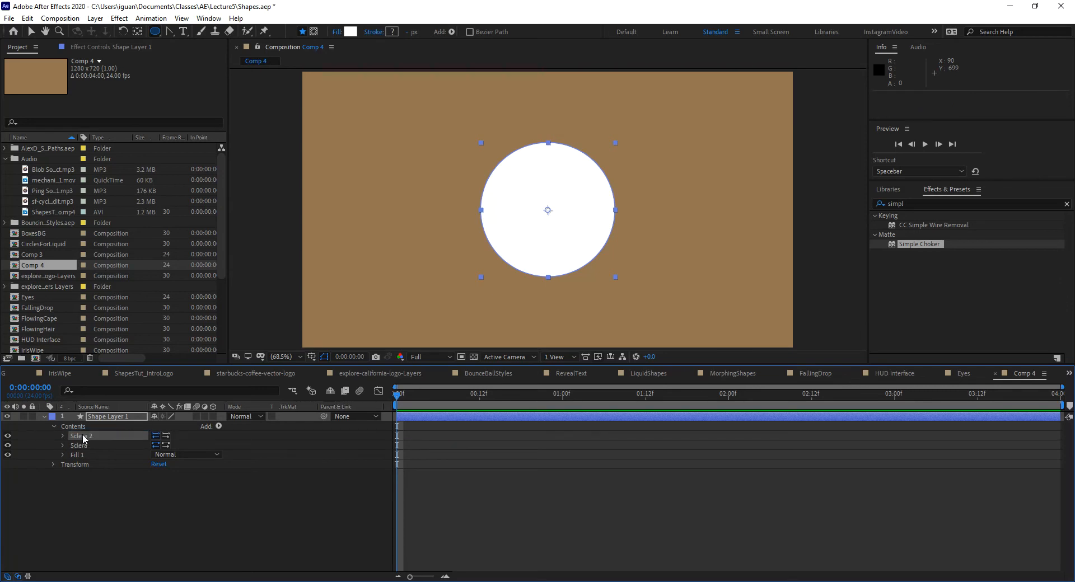
pyautogui.press('Return')
pyautogui.write('Pup')
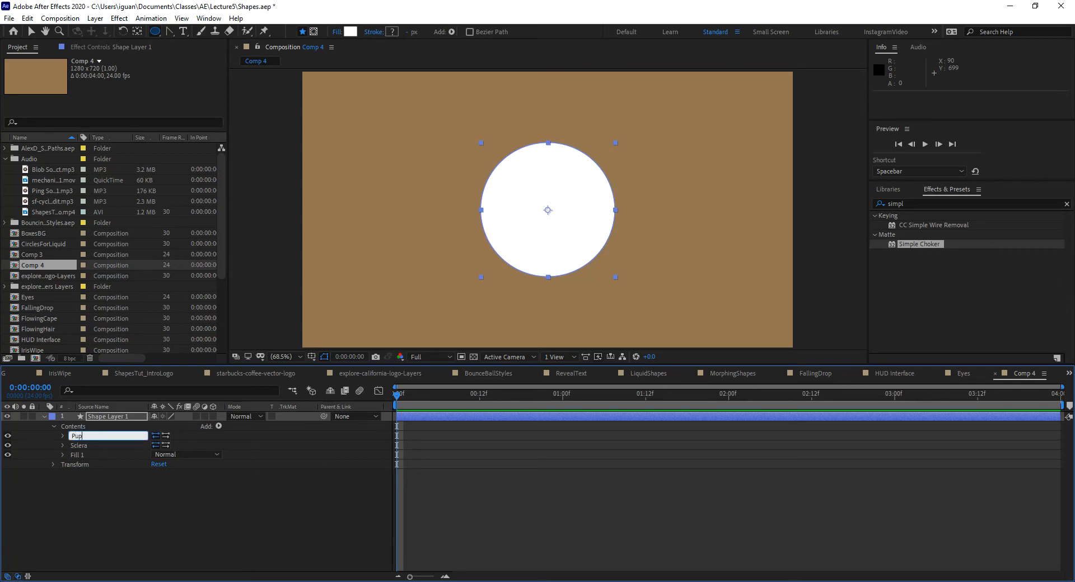
pyautogui.write('il')
pyautogui.press('Return')
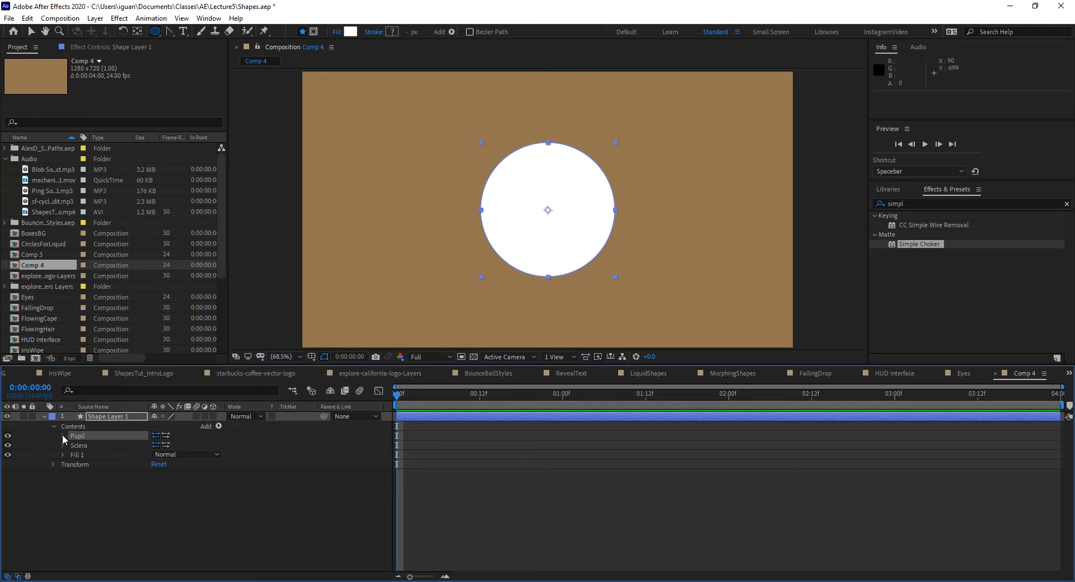
# Step: Add a second fill to the shape layer and place it directly below the Pupil path, above Sclera
pyautogui.click(217, 426)
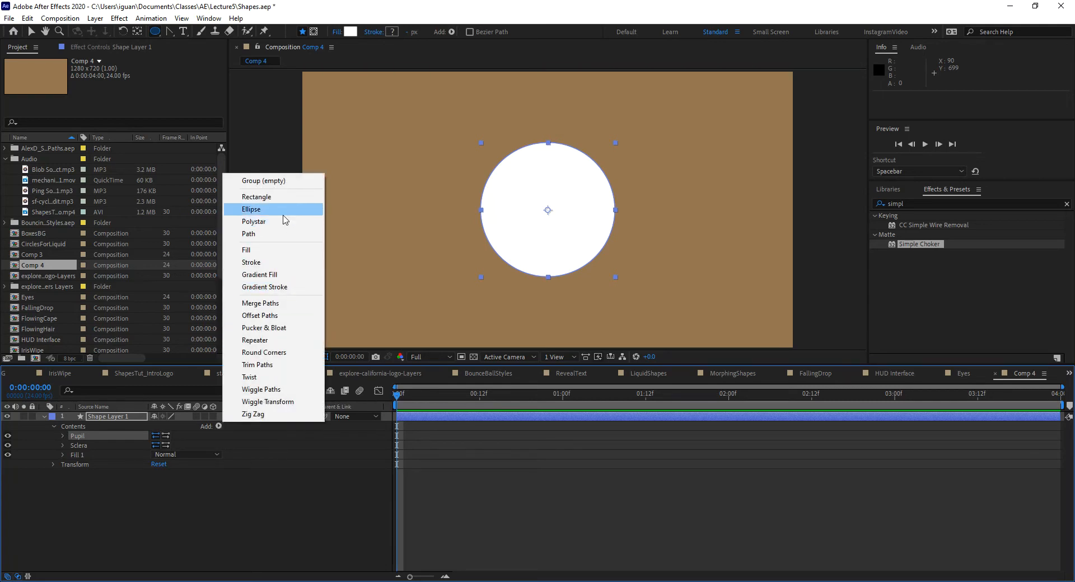
pyautogui.click(269, 250)
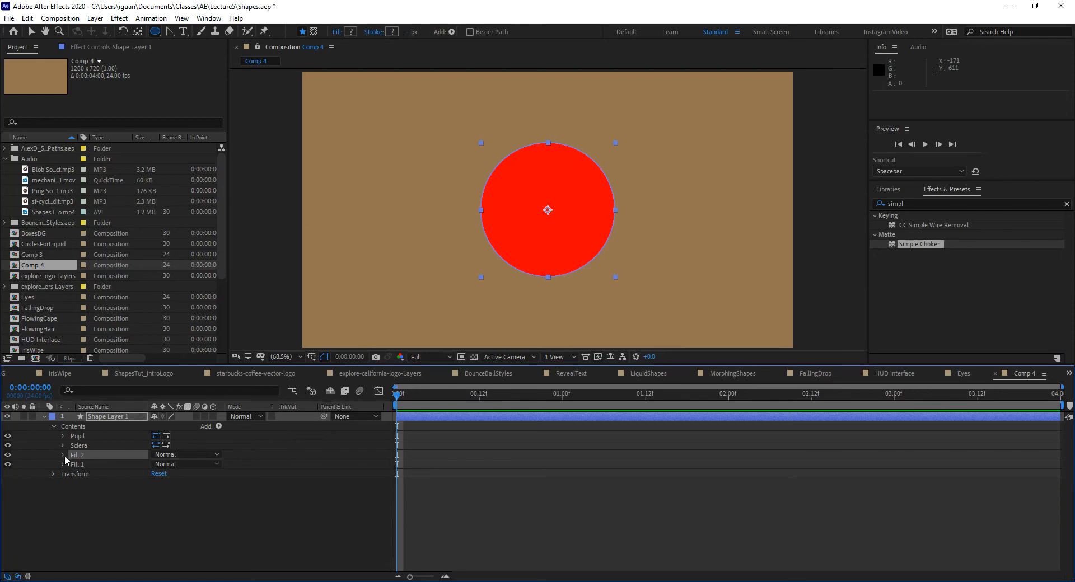
pyautogui.moveTo(75, 453); pyautogui.dragTo(78, 439)
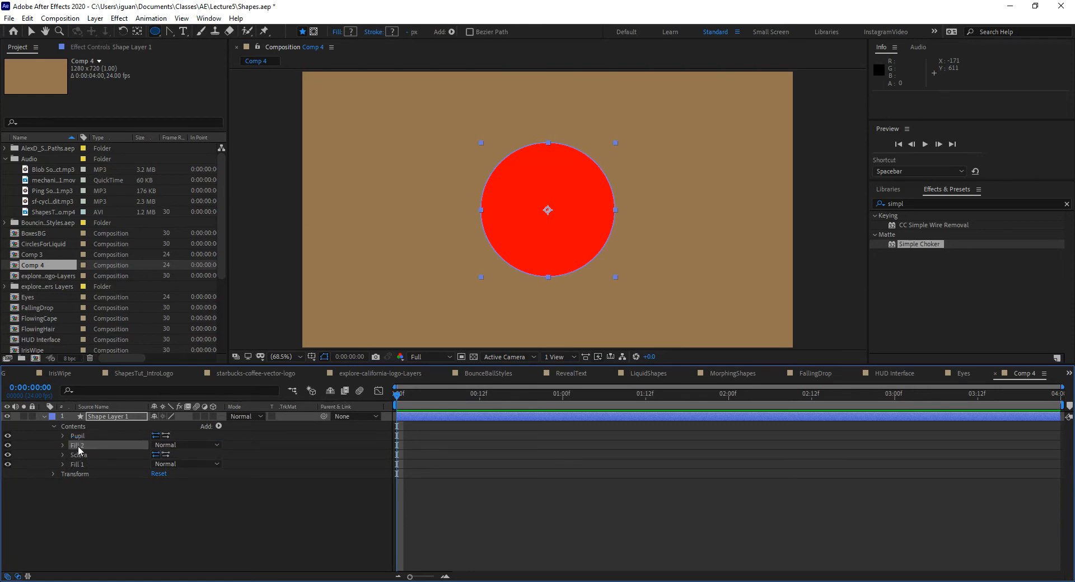
# Step: Set the color of the fill beneath the Pupil path to black (000000)
pyautogui.click(64, 444)
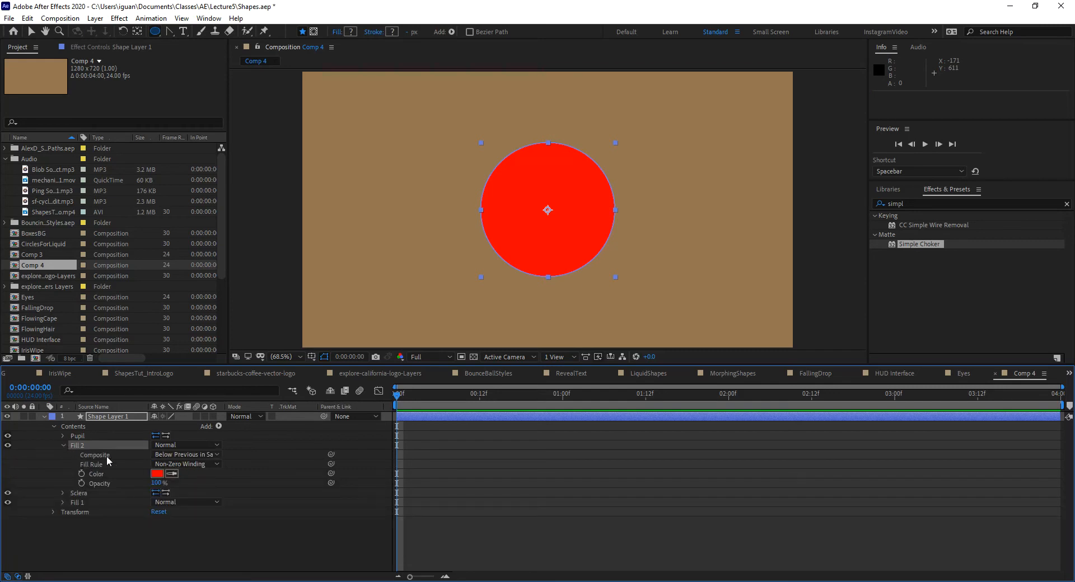
pyautogui.click(157, 474)
pyautogui.moveTo(473, 244); pyautogui.dragTo(330, 324)
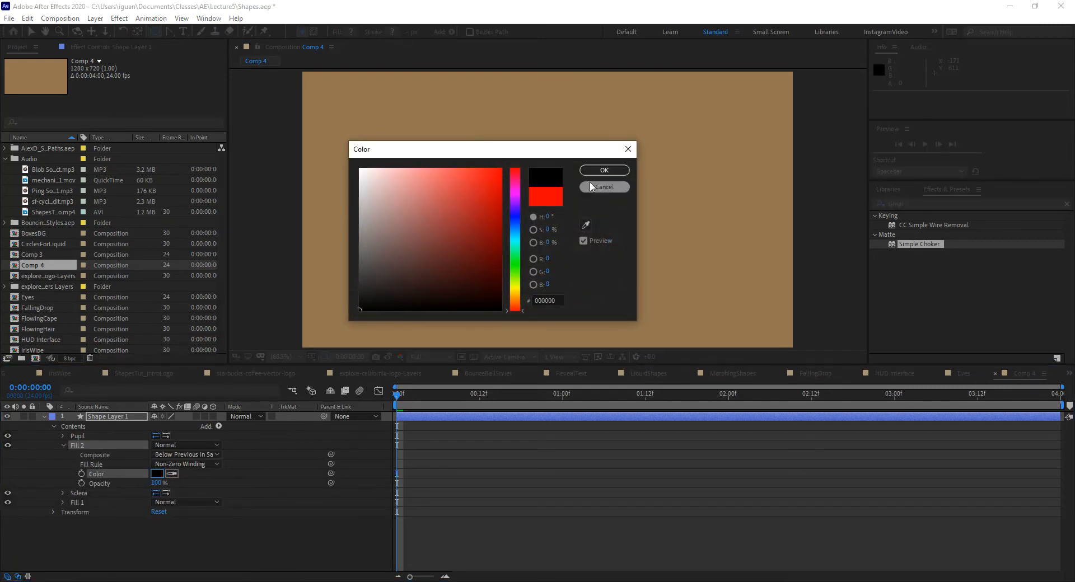
pyautogui.click(604, 170)
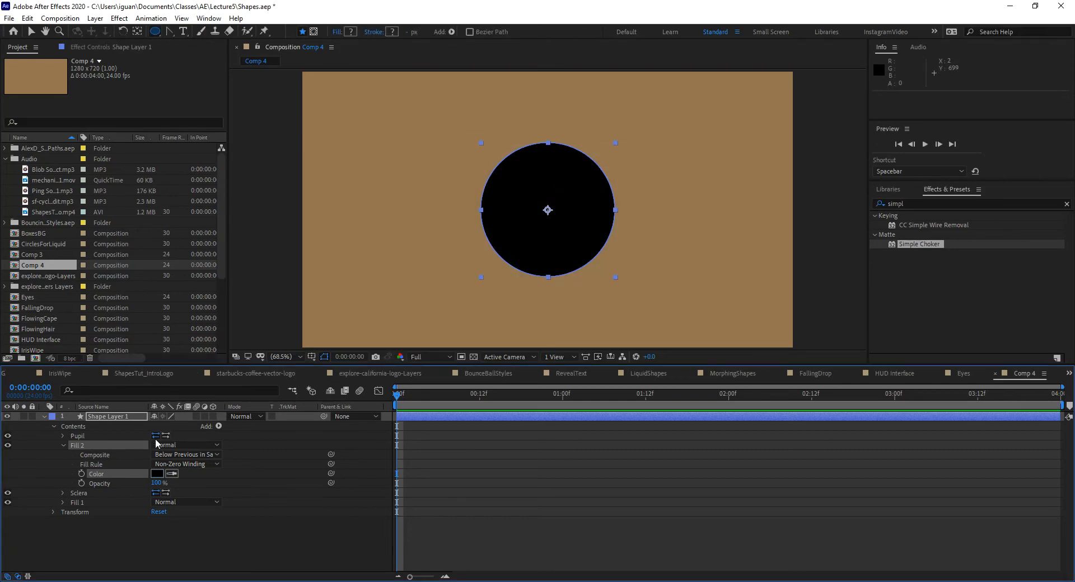
pyautogui.click(64, 444)
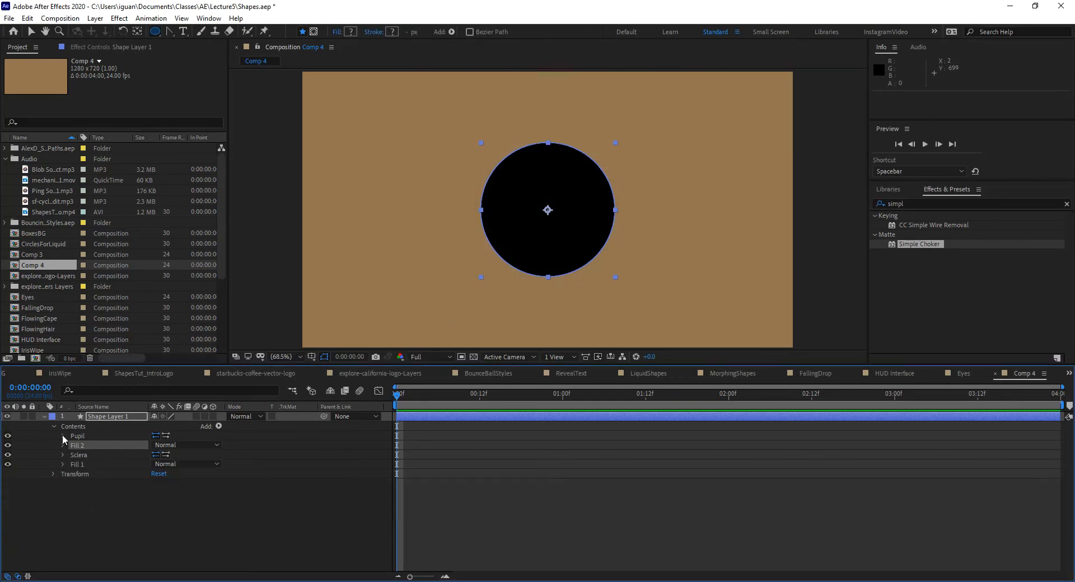
# Step: Set the Pupil path's size to 200 by 200
pyautogui.click(62, 435)
pyautogui.click(168, 445)
pyautogui.write('200')
pyautogui.press('Return')
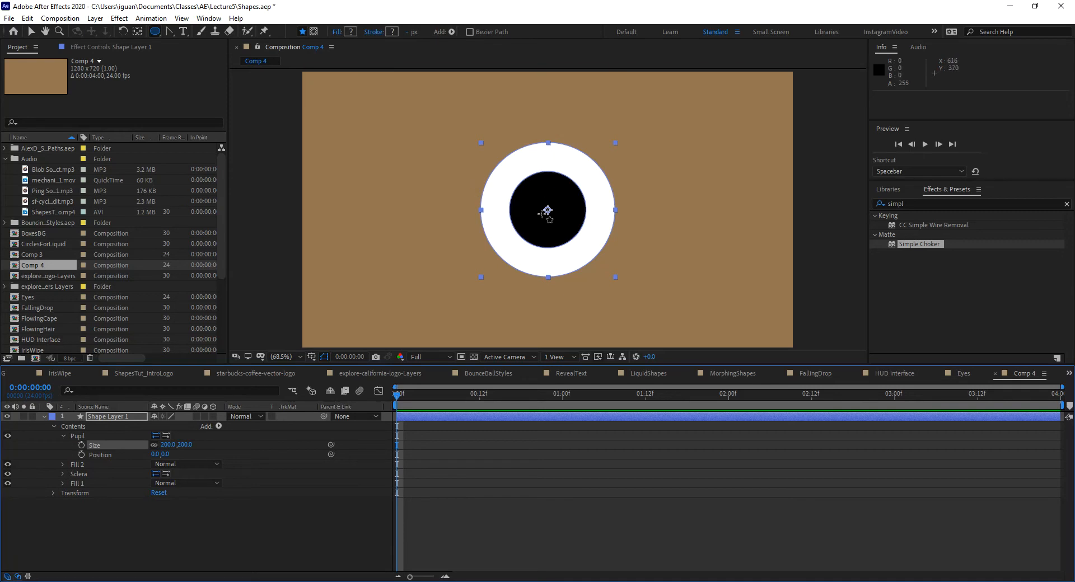
# Step: Group the Sclera path with the white Fill 1 beneath it and name the group Sclera
pyautogui.click(31, 32)
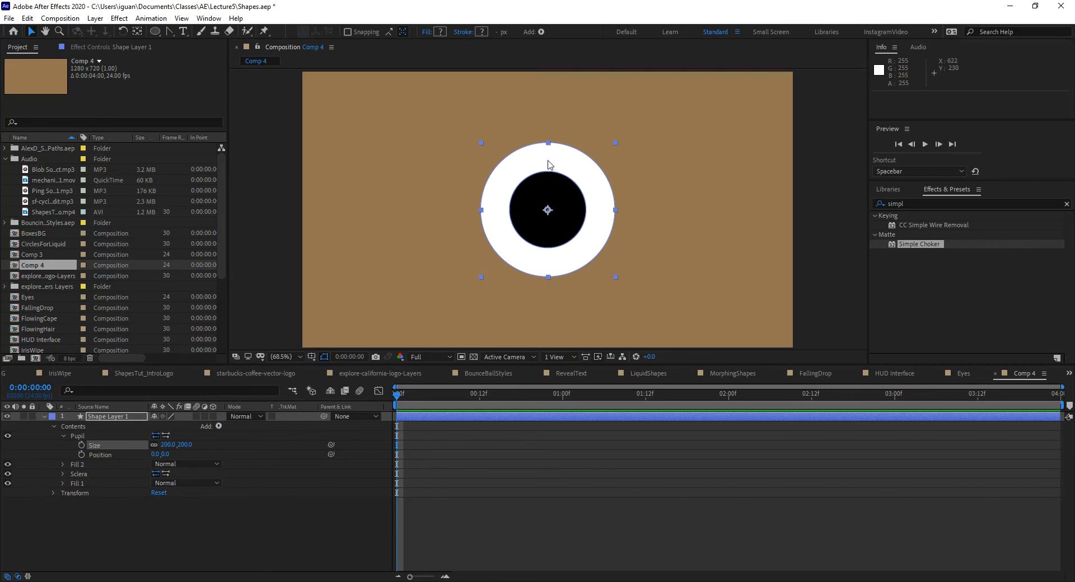
pyautogui.click(78, 437)
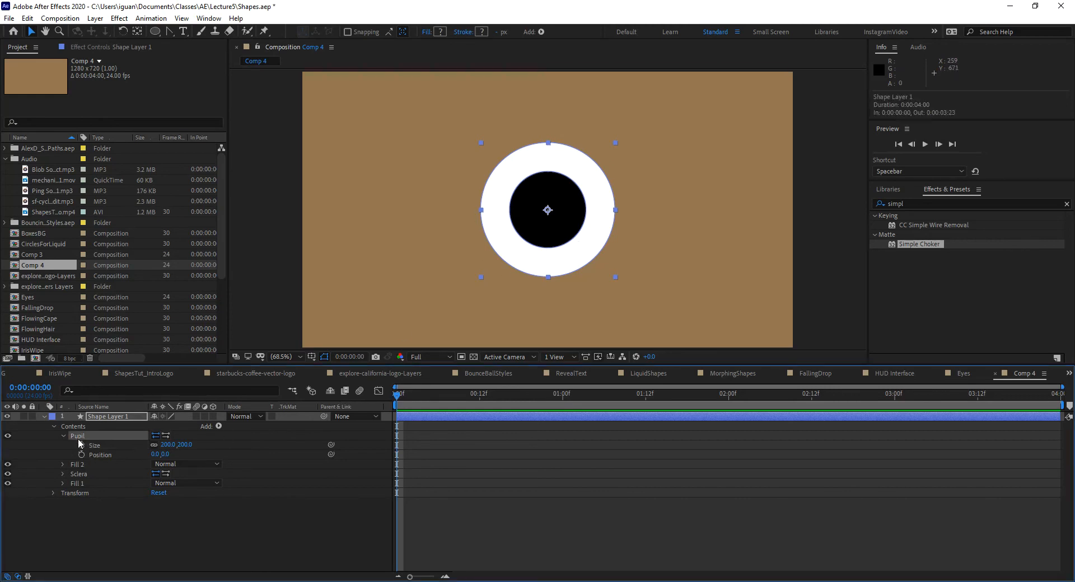
pyautogui.click(79, 474)
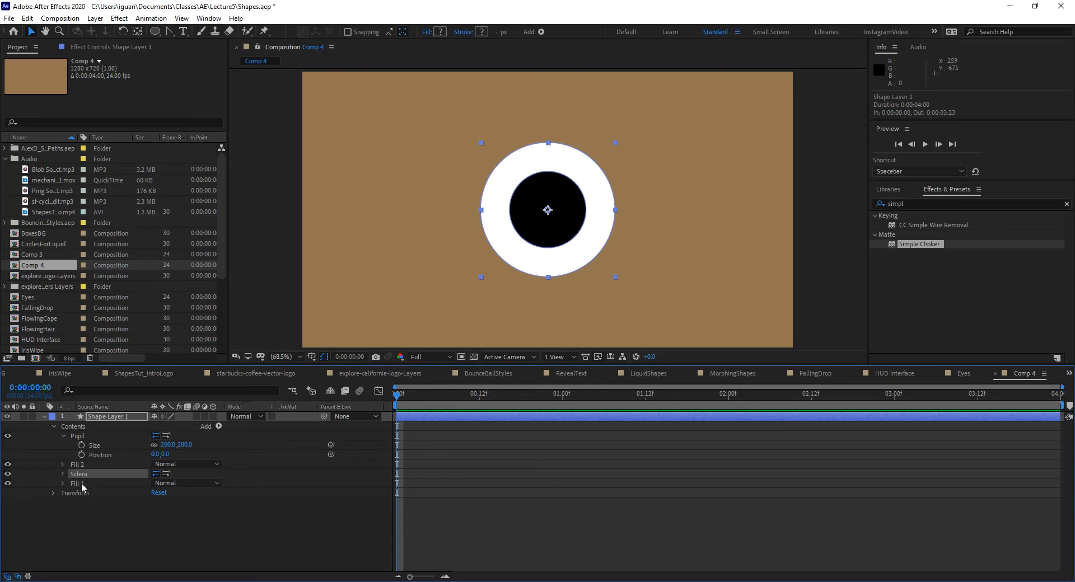
pyautogui.keyDown('shift'); pyautogui.click(82, 482); pyautogui.keyUp('shift')
pyautogui.hotkey('ctrl', 'g')
pyautogui.press('Return')
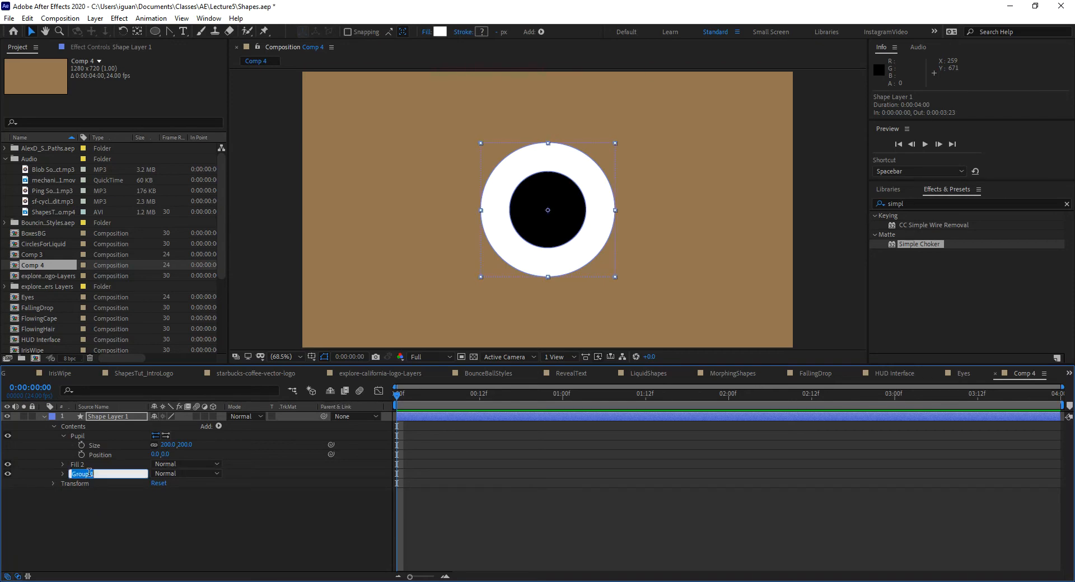
pyautogui.write('Sclera')
pyautogui.press('Return')
# Step: Group the Pupil path with the black Fill 2 and name the group Pupil
pyautogui.click(81, 435)
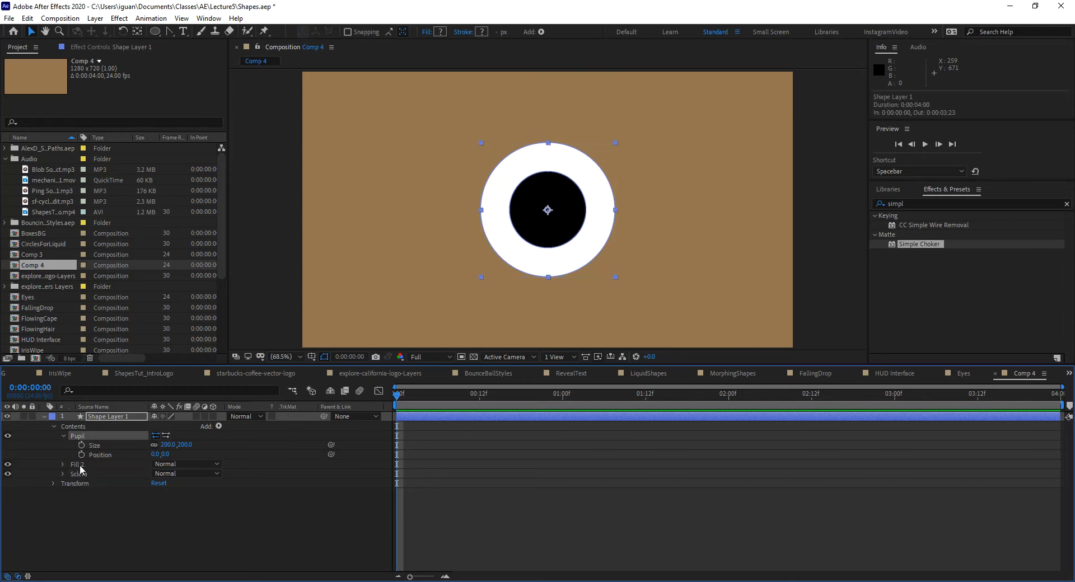
pyautogui.click(80, 466)
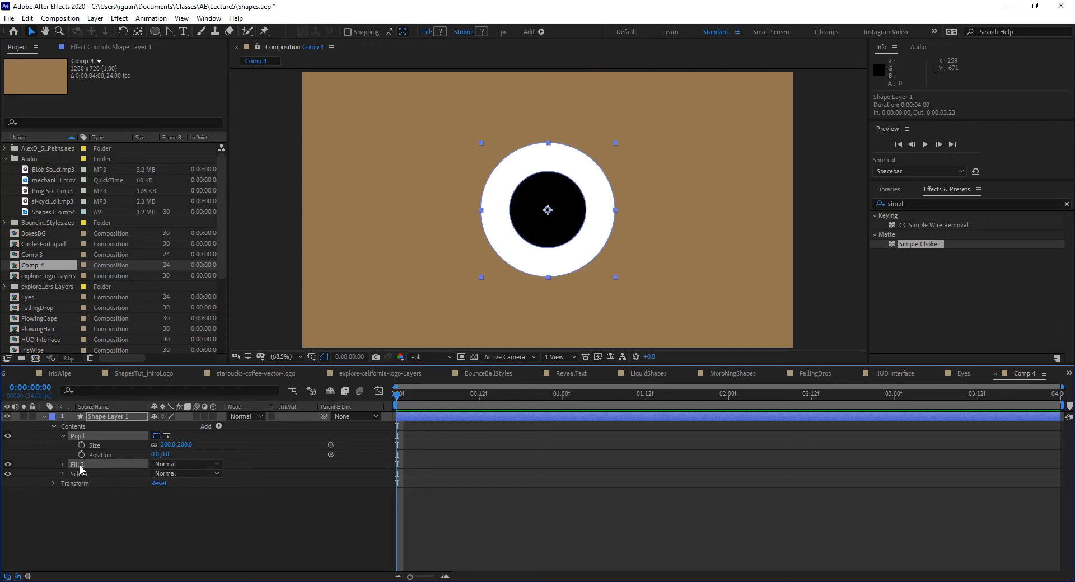
pyautogui.hotkey('ctrl', 'g')
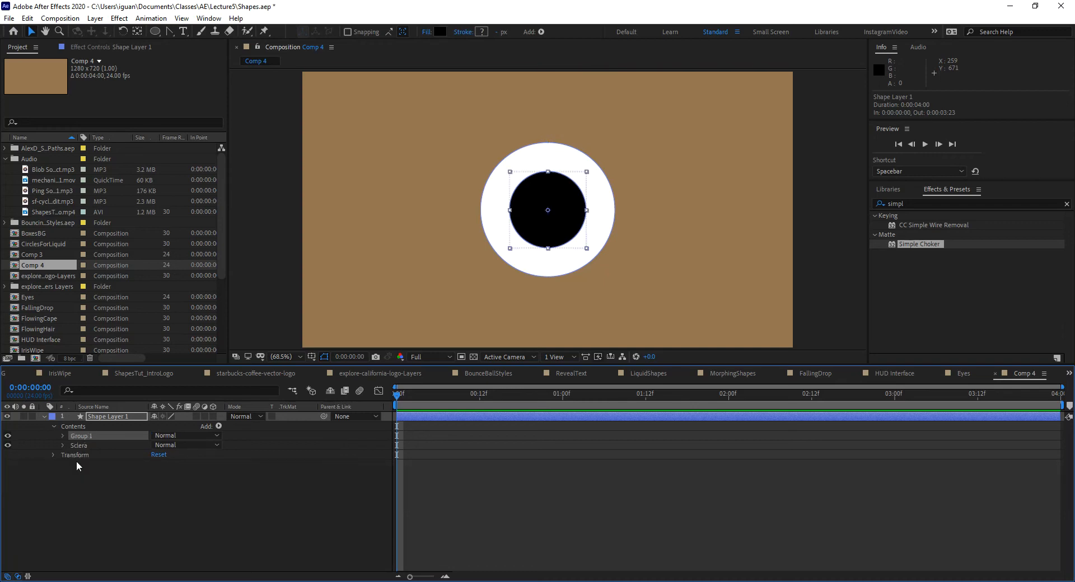
pyautogui.press('Return')
pyautogui.write('Pupil')
pyautogui.press('Return')
# Step: Duplicate the Sclera group, place the copy above the Pupil group and rename it as Matte
pyautogui.click(83, 446)
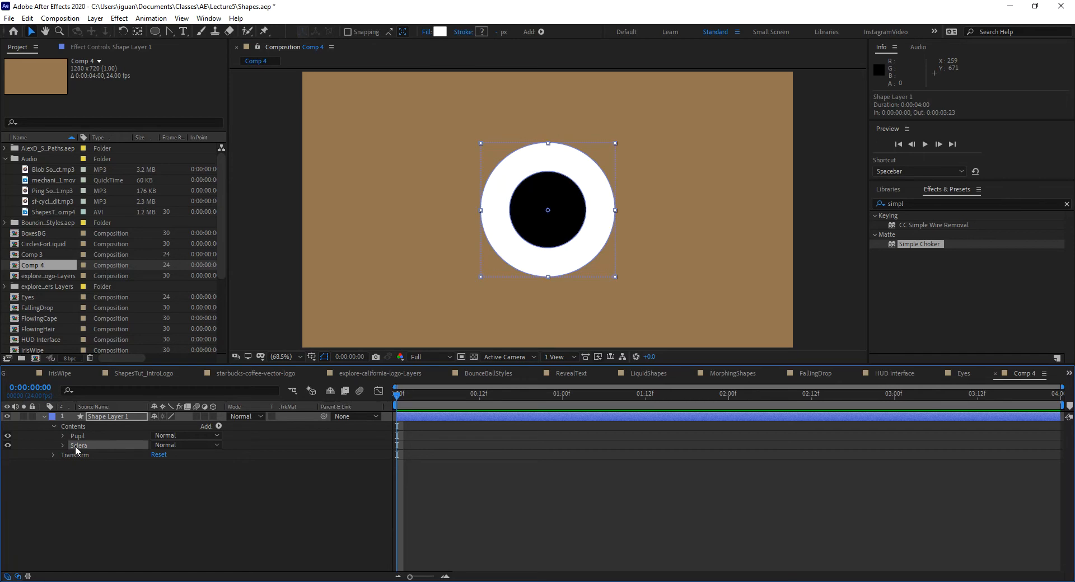
pyautogui.hotkey('ctrl', 'd')
pyautogui.moveTo(75, 445); pyautogui.dragTo(82, 436)
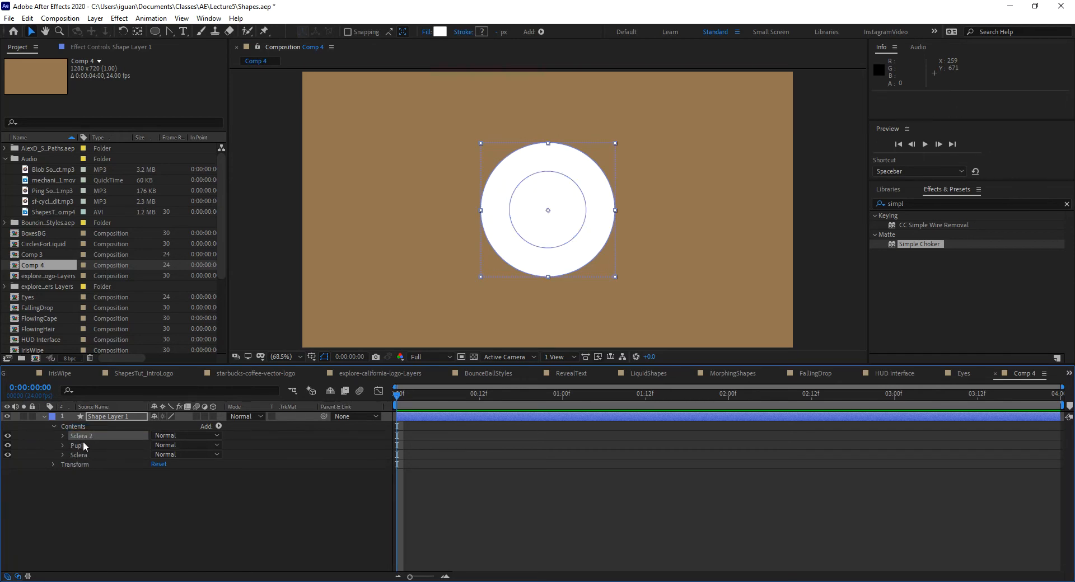
pyautogui.press('Return')
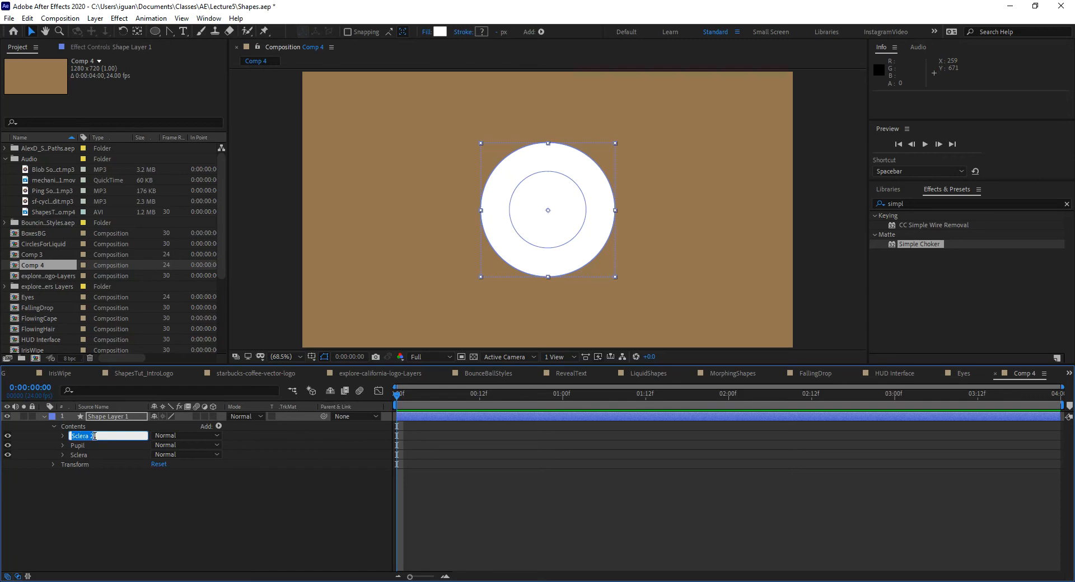
pyautogui.write('Matte')
pyautogui.press('Return')
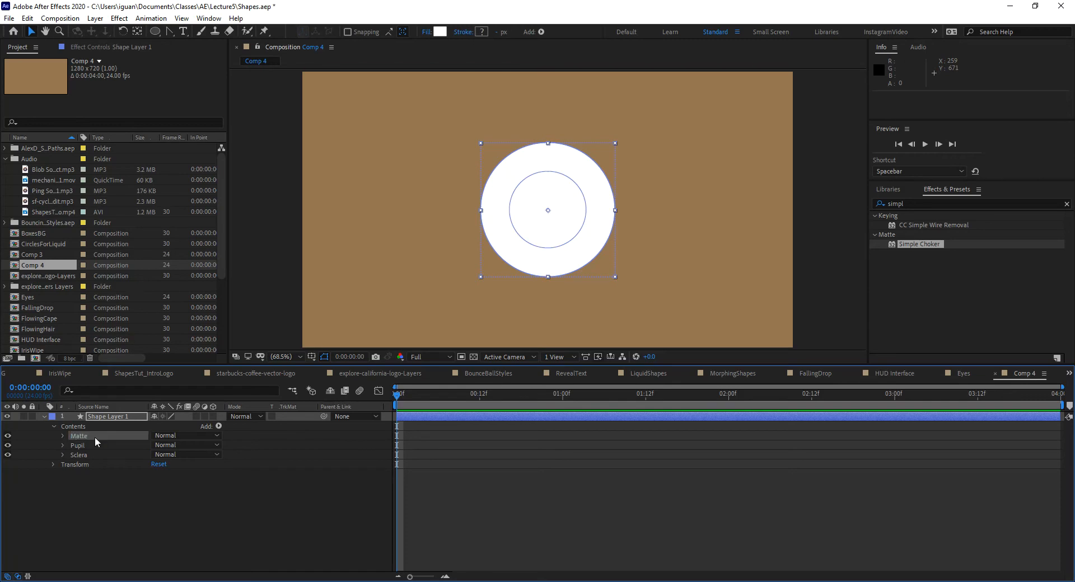
# Step: Set the color of the Matte group's fill to black (000000)
pyautogui.click(62, 436)
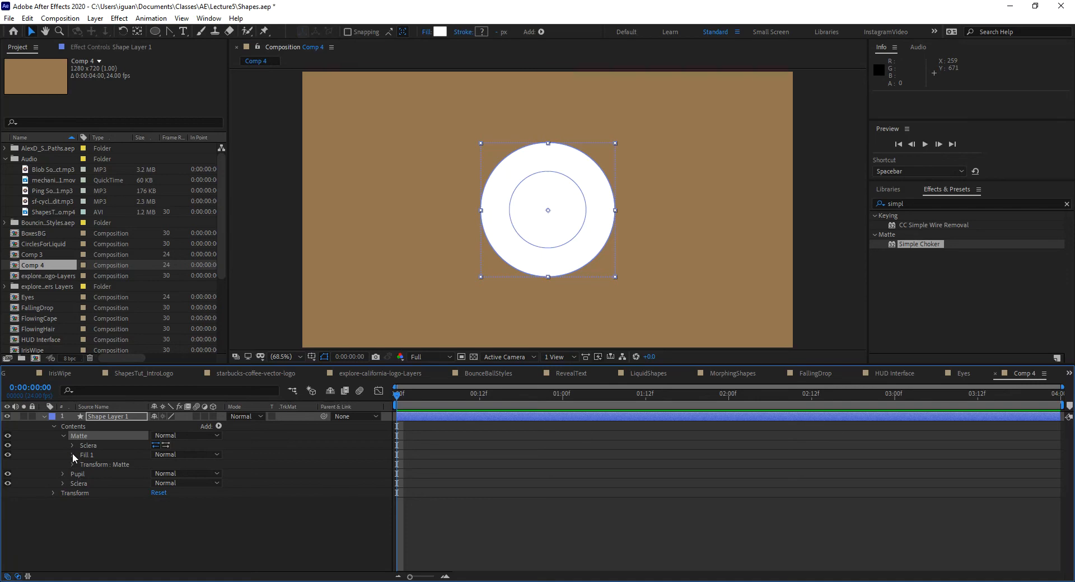
pyautogui.click(72, 454)
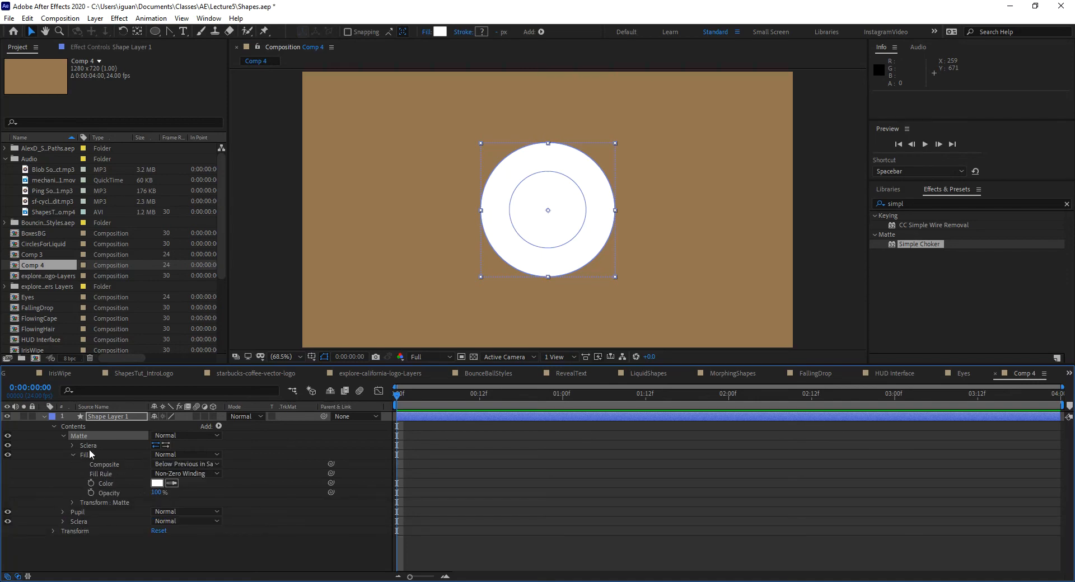
pyautogui.click(157, 483)
pyautogui.write('000000')
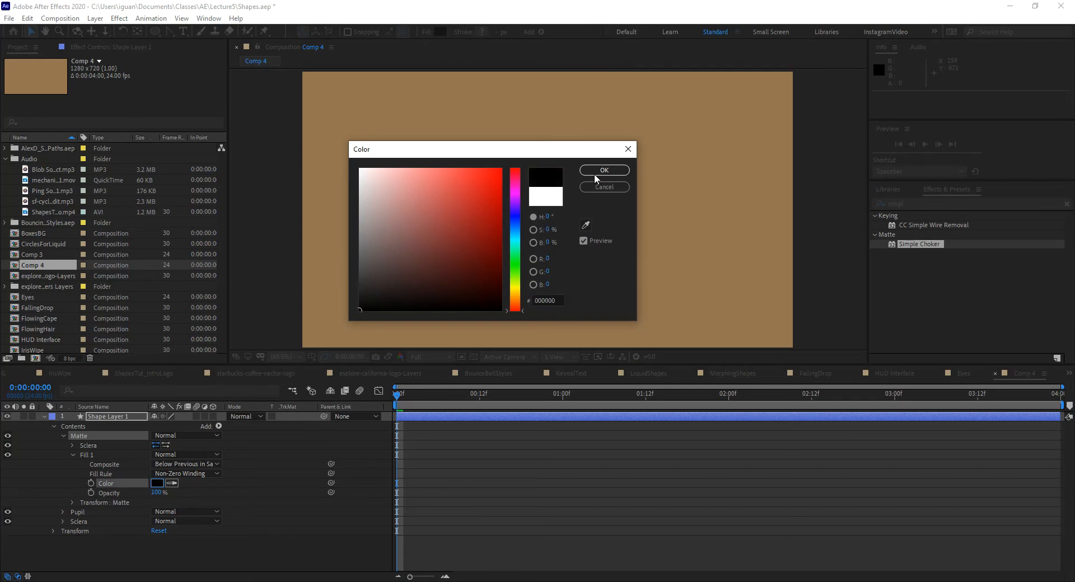
pyautogui.press('Return')
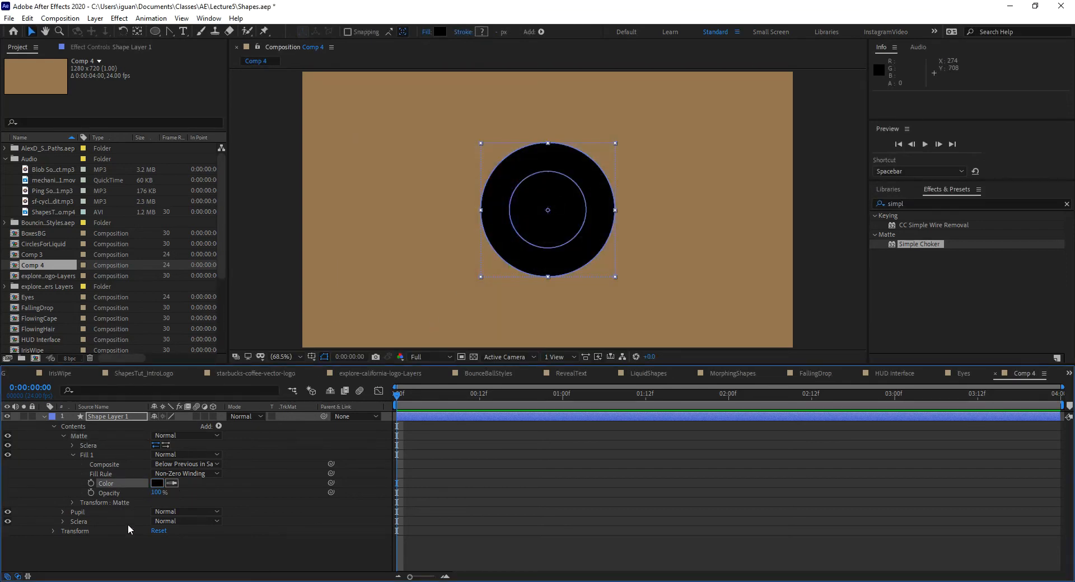
pyautogui.click(62, 435)
# Step: Group the Matte and Pupil groups together and name the new group PupilMasked
pyautogui.click(80, 436)
pyautogui.click(81, 446)
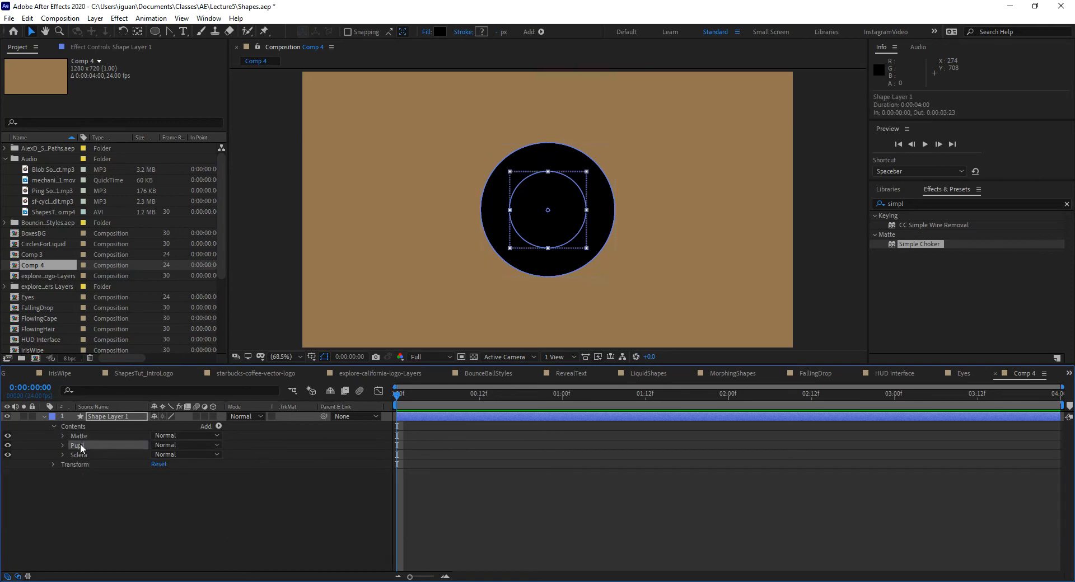
pyautogui.keyDown('shift'); pyautogui.click(82, 436); pyautogui.keyUp('shift')
pyautogui.hotkey('ctrl', 'g')
pyautogui.click(63, 436)
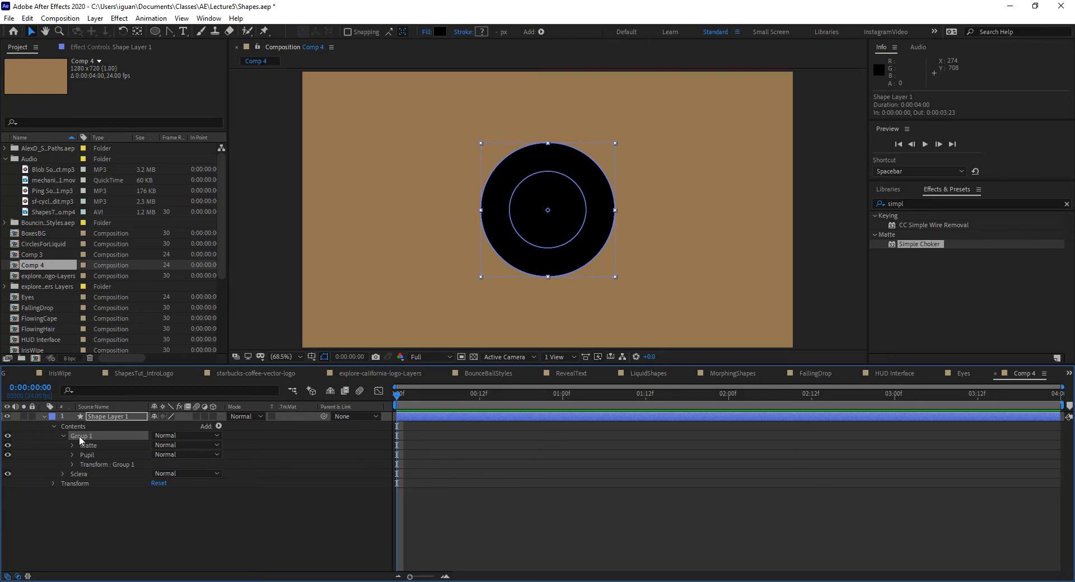
pyautogui.press('Return')
pyautogui.write('O')
pyautogui.write('Pu')
pyautogui.write('pilMa')
pyautogui.press('Return')
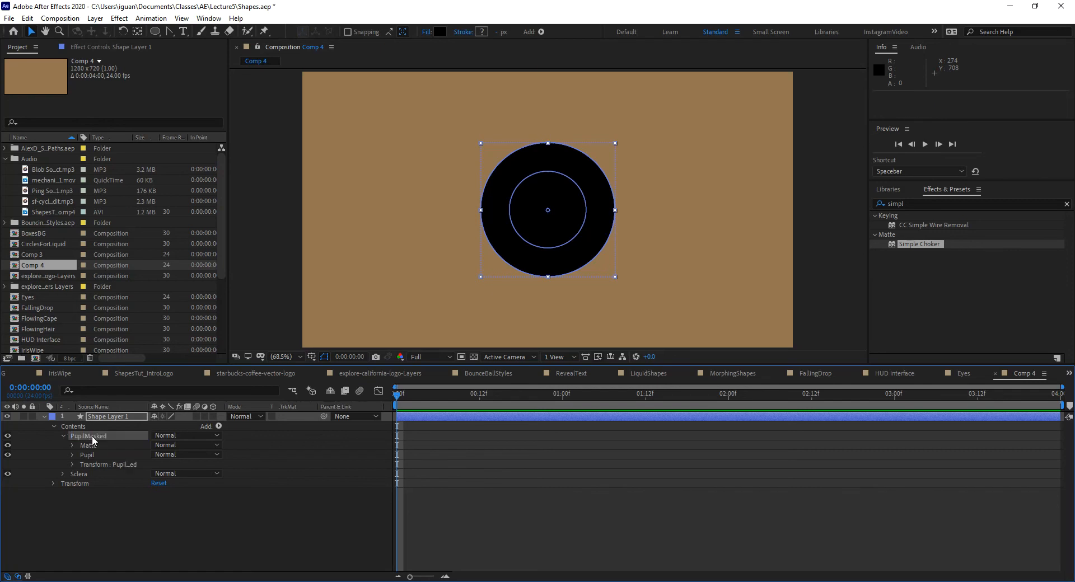
pyautogui.click(95, 441)
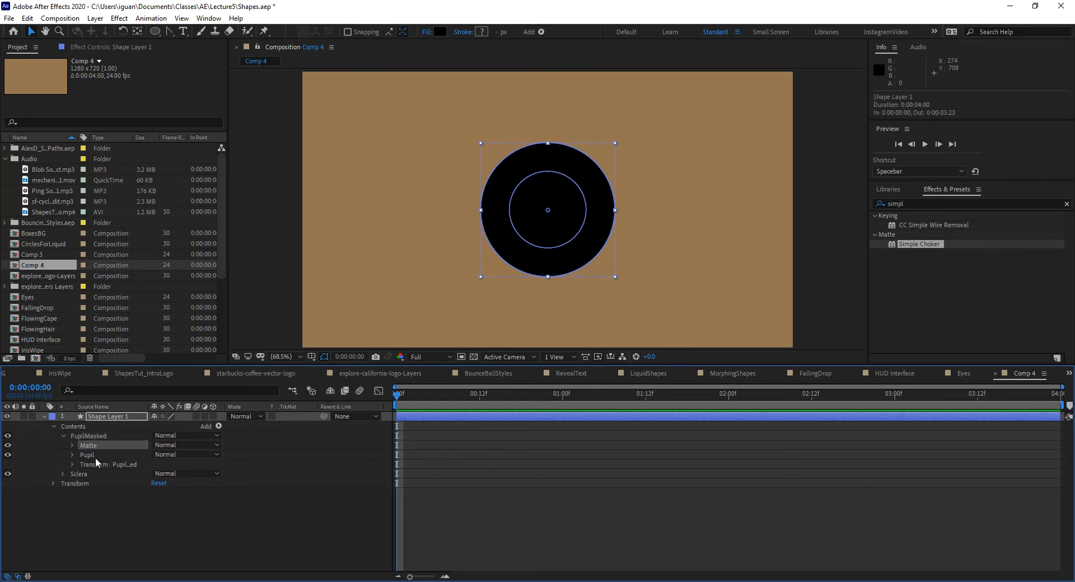
pyautogui.click(95, 455)
pyautogui.click(72, 475)
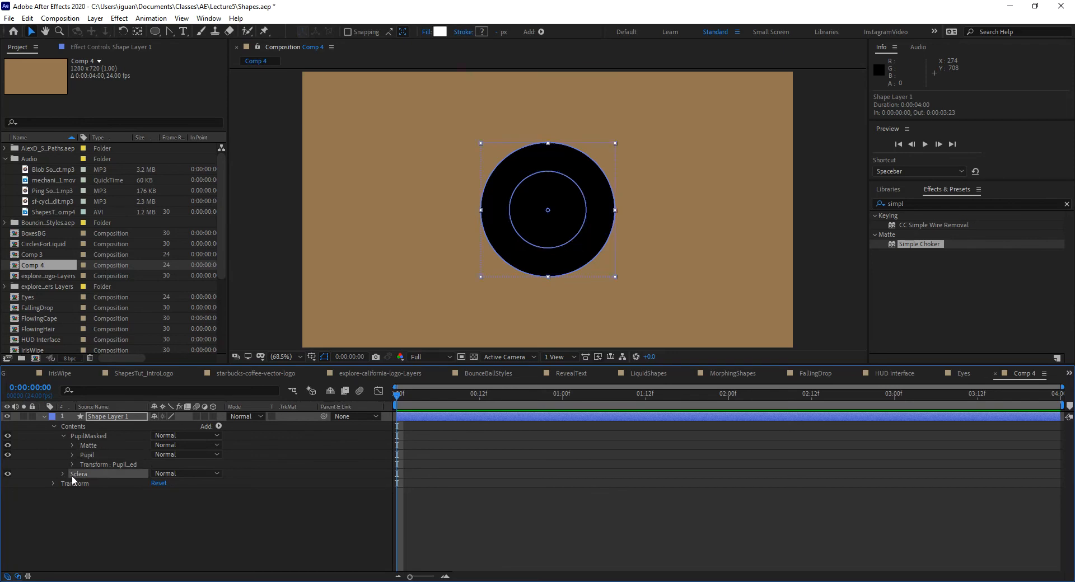
pyautogui.click(84, 447)
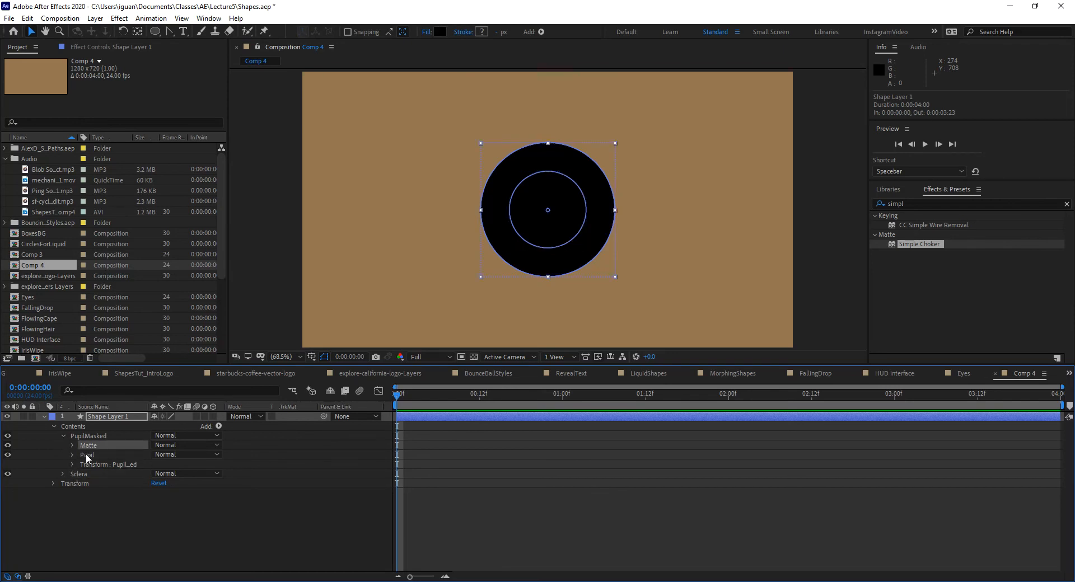
pyautogui.click(85, 454)
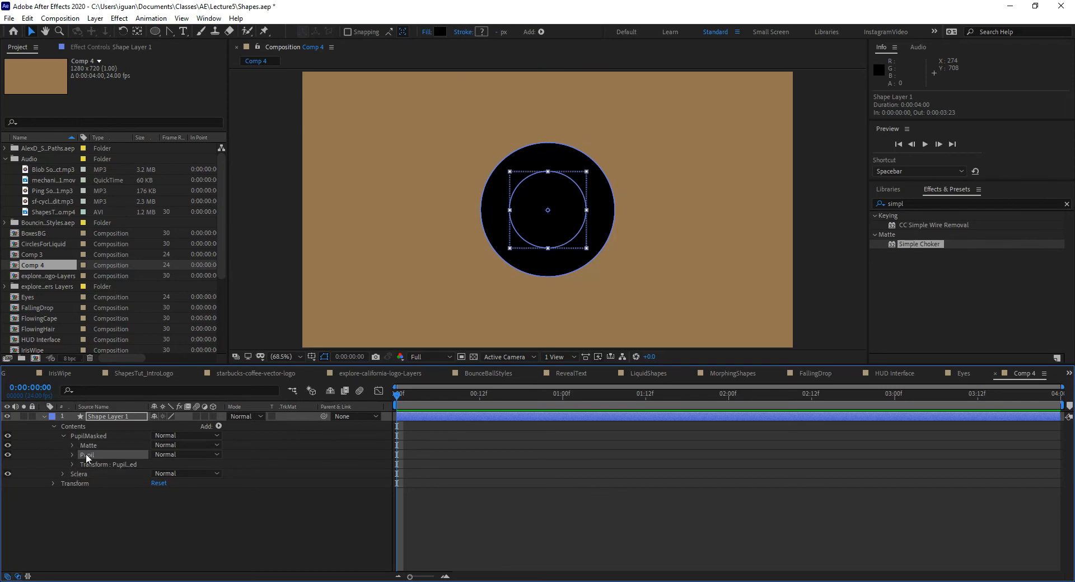
# Step: Add Merge Paths to the PupilMasked group and set its mode to Intersect
pyautogui.click(102, 438)
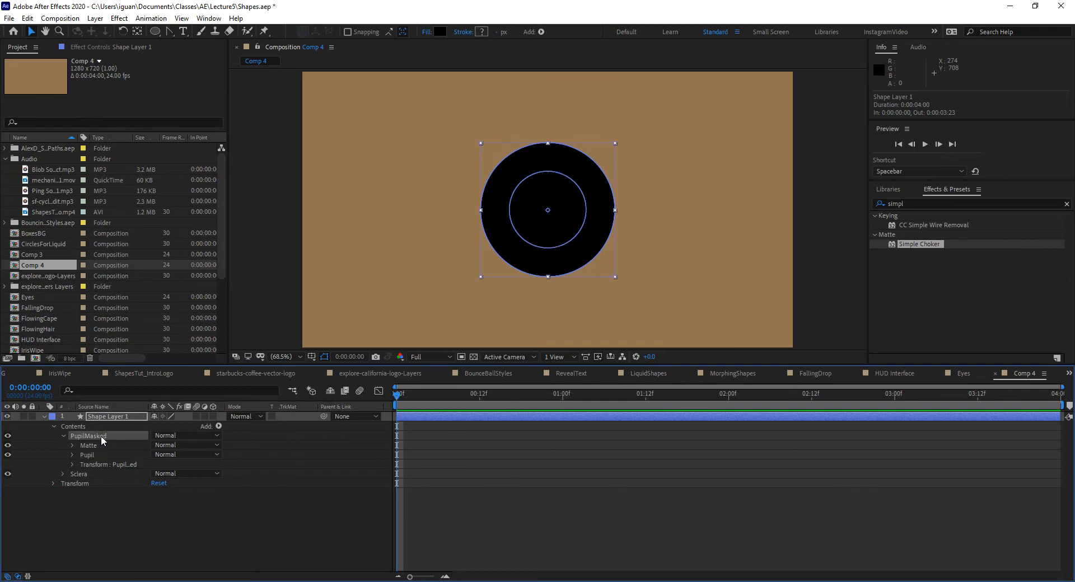
pyautogui.click(219, 428)
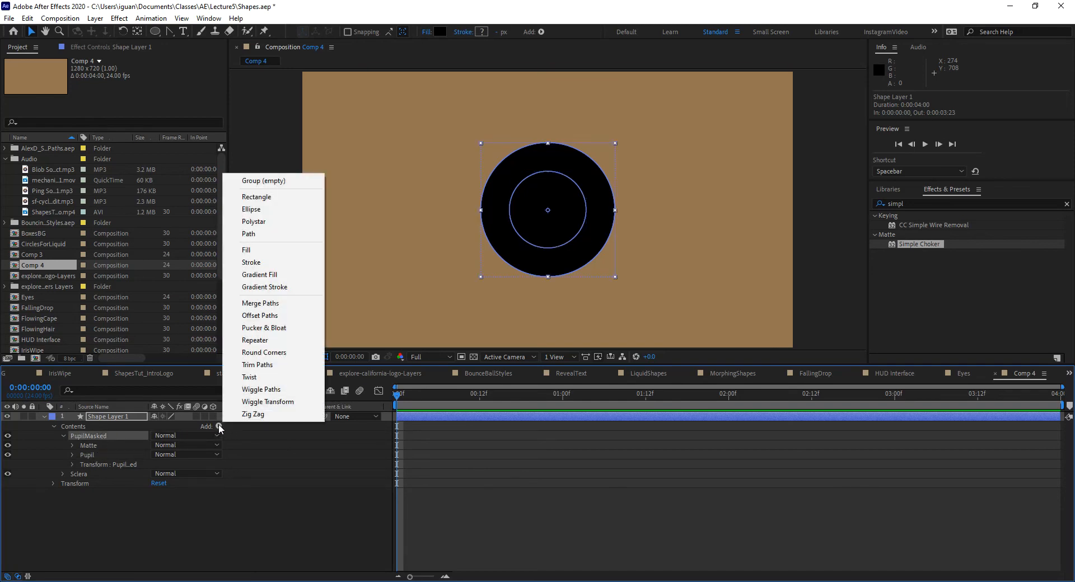
pyautogui.click(259, 304)
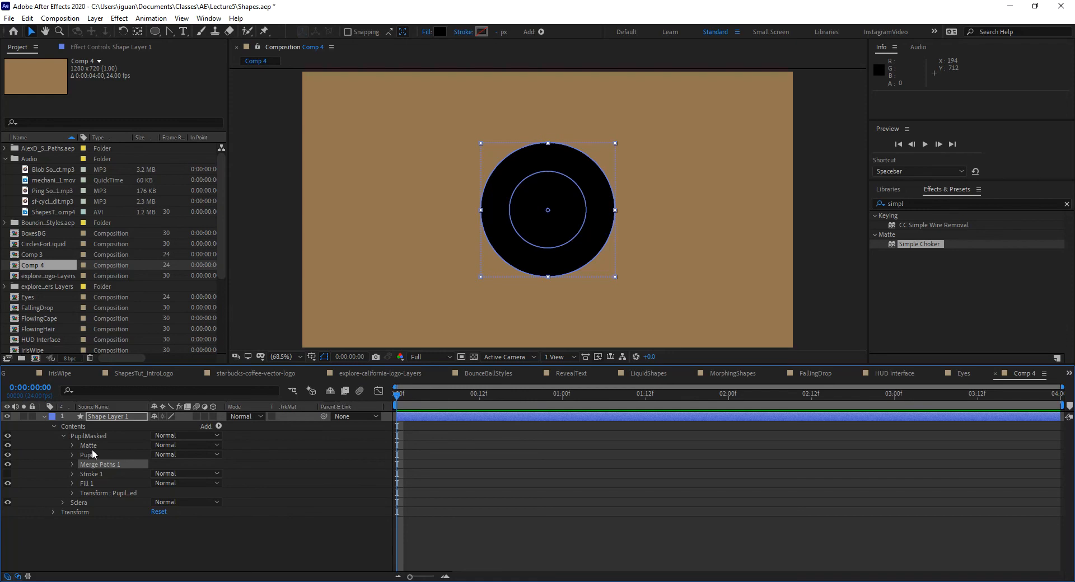
pyautogui.click(73, 464)
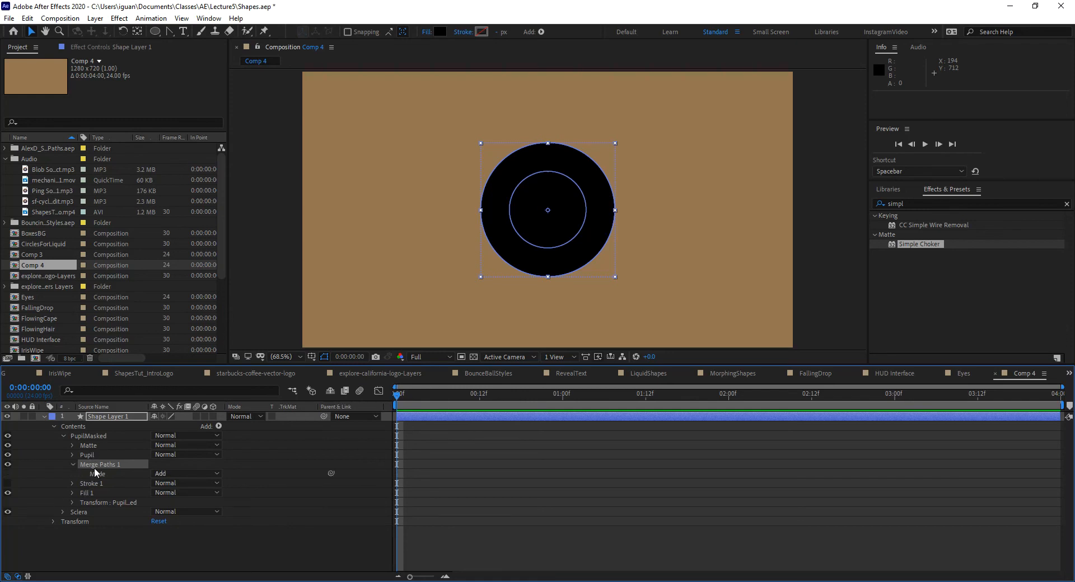
pyautogui.click(174, 474)
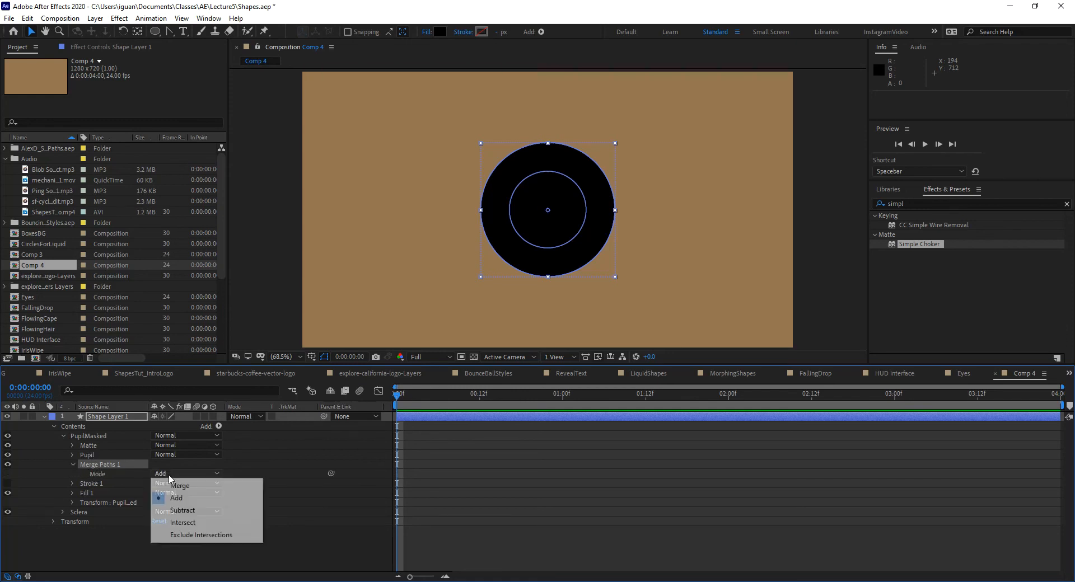
pyautogui.click(199, 527)
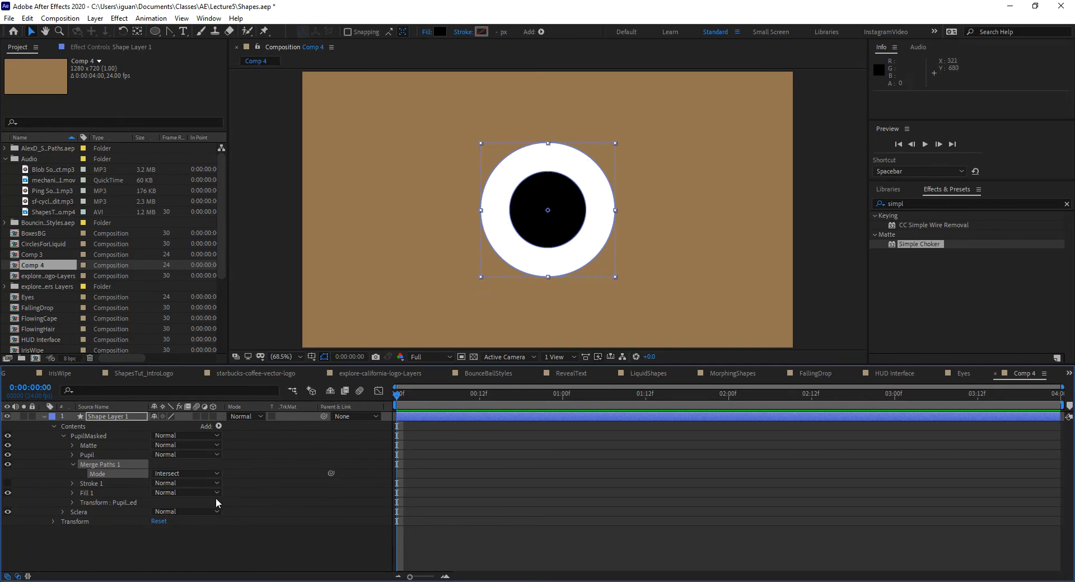
pyautogui.click(74, 464)
# Step: Convert the Sclera ellipse inside the Matte group to a Bezier path
pyautogui.click(72, 445)
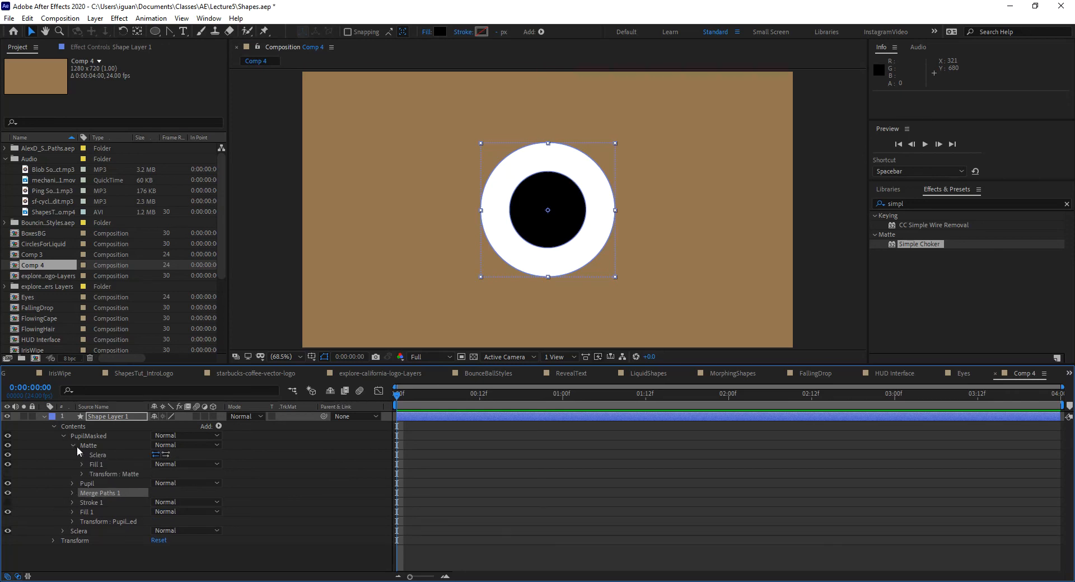
pyautogui.click(82, 455)
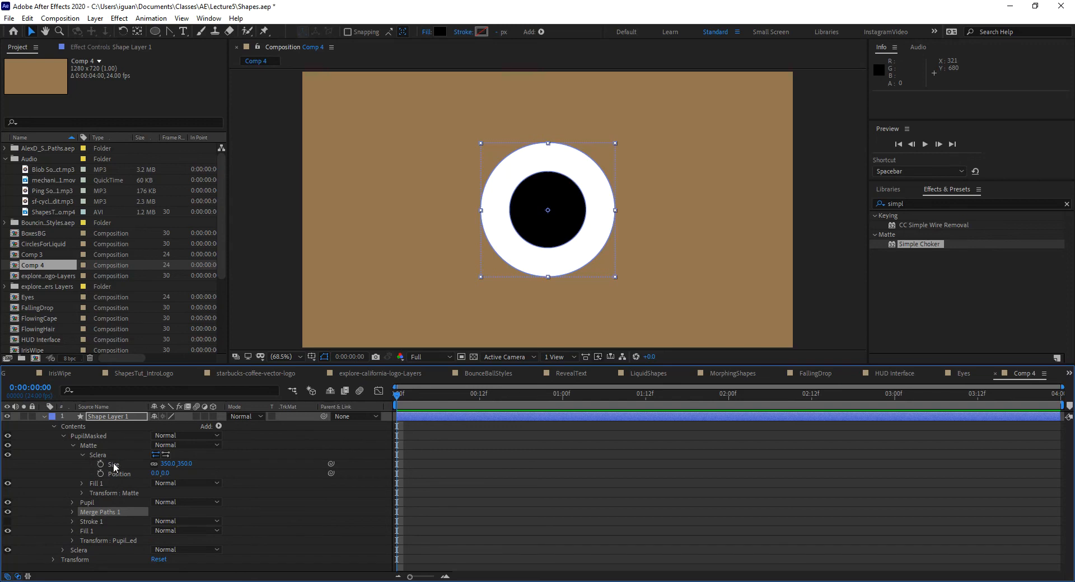
pyautogui.rightClick(99, 456)
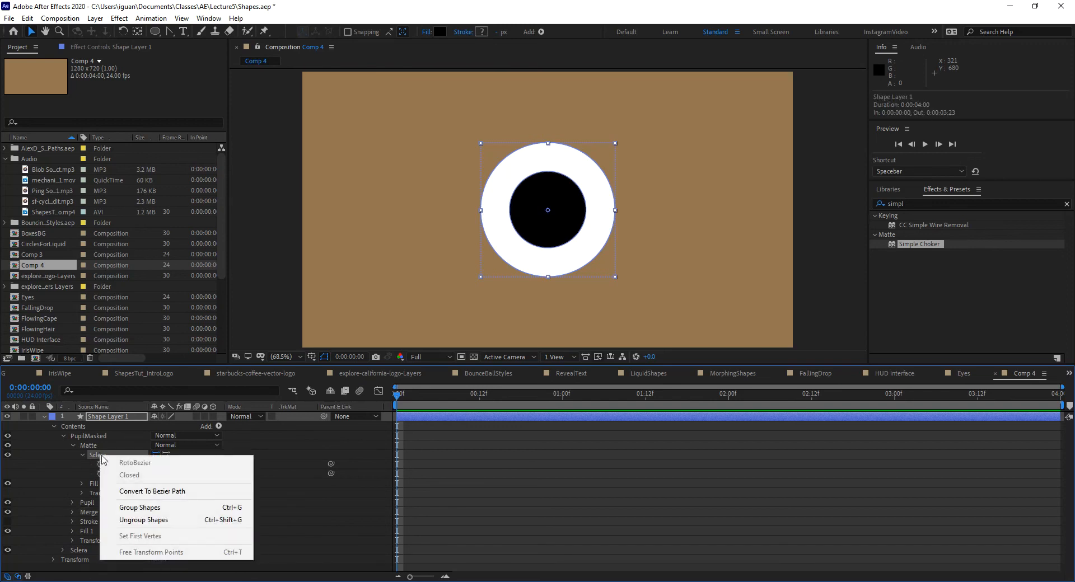
pyautogui.click(144, 492)
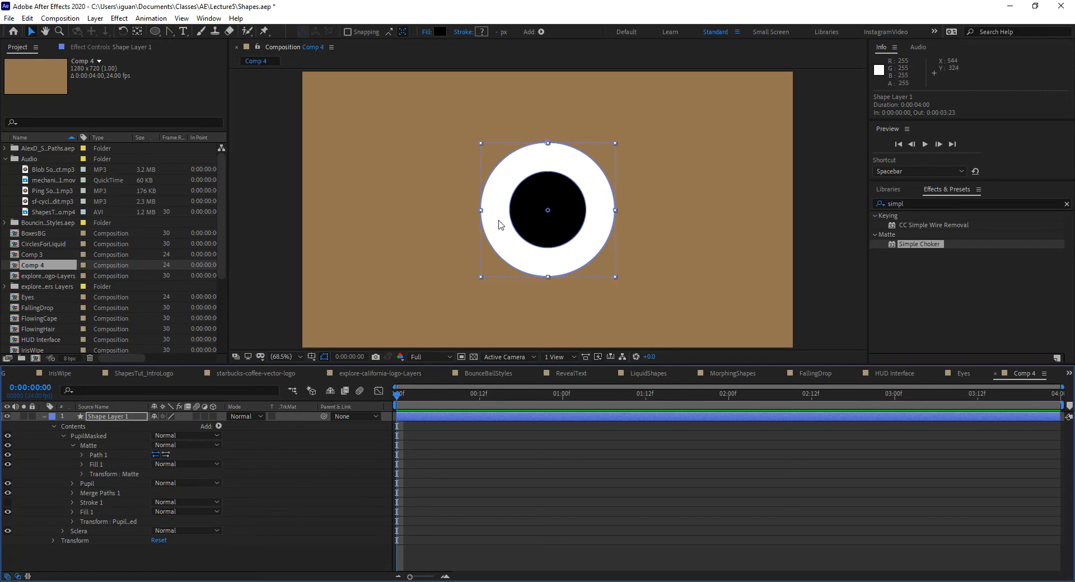
# Step: Convert the ellipse in the separate Sclera group to a Bezier path
pyautogui.click(62, 531)
pyautogui.click(63, 436)
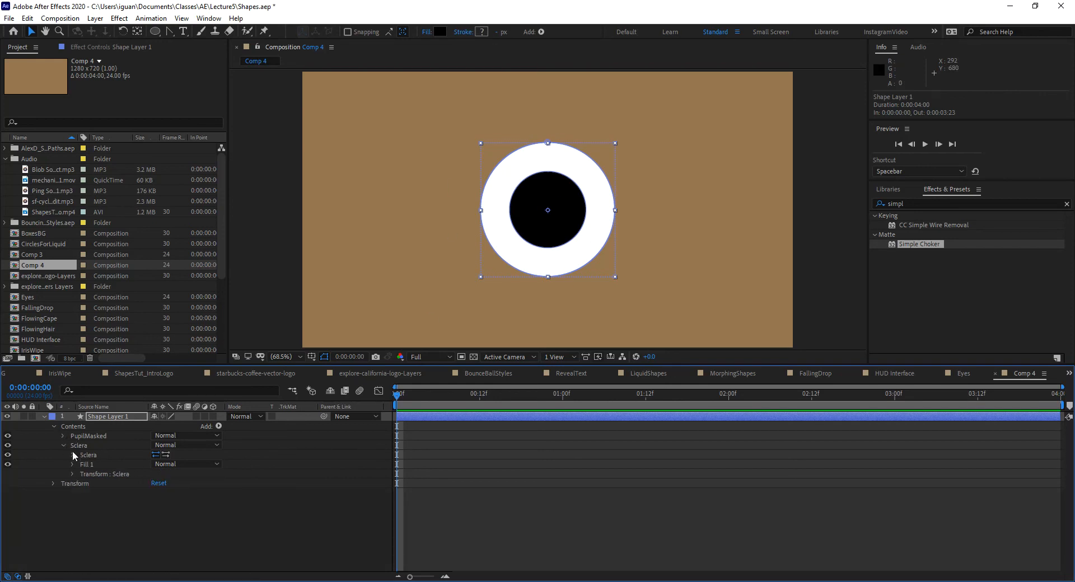
pyautogui.click(72, 455)
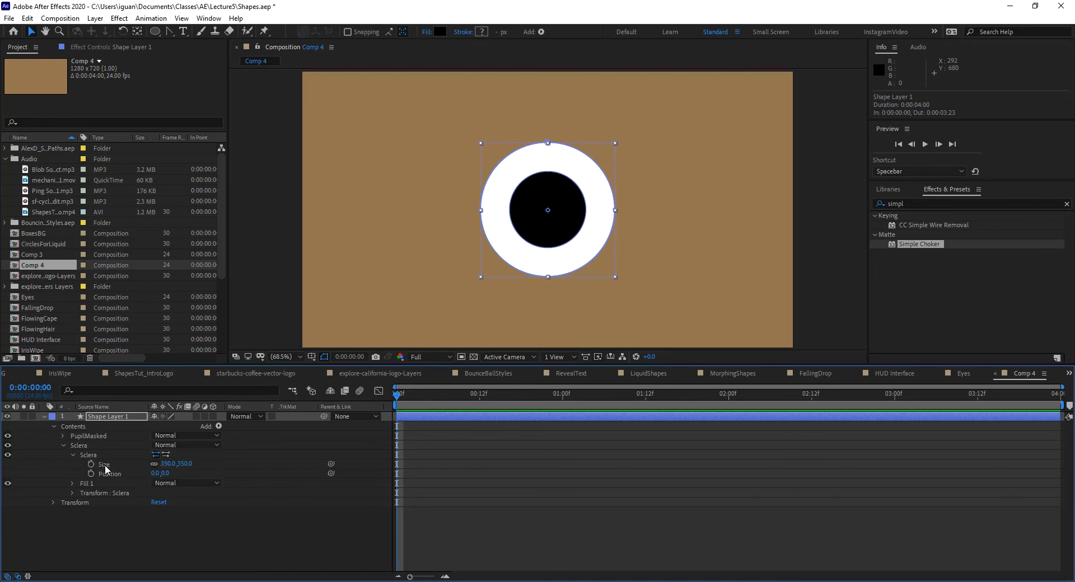
pyautogui.rightClick(90, 455)
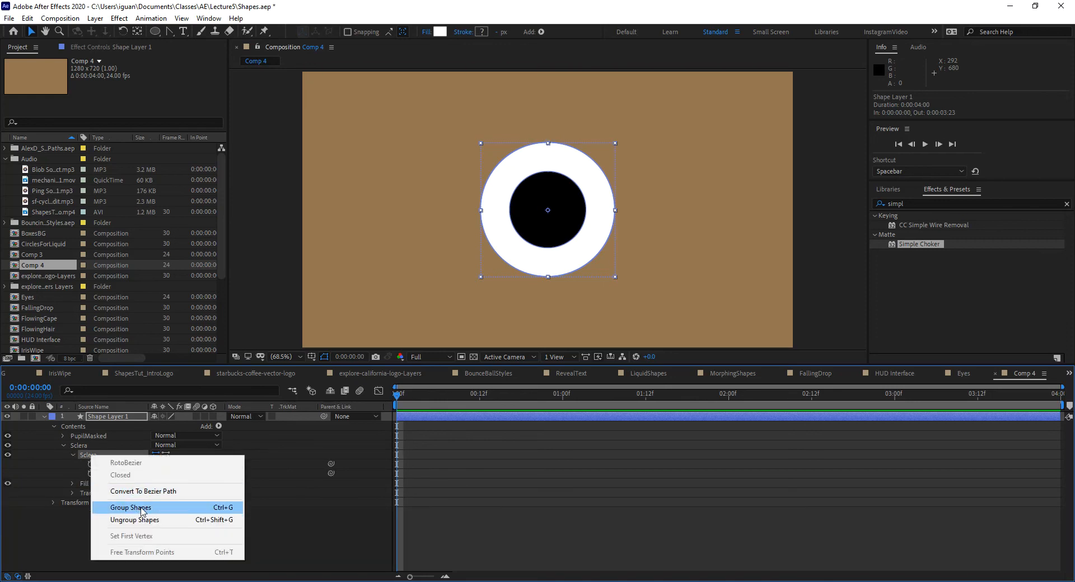
pyautogui.click(132, 492)
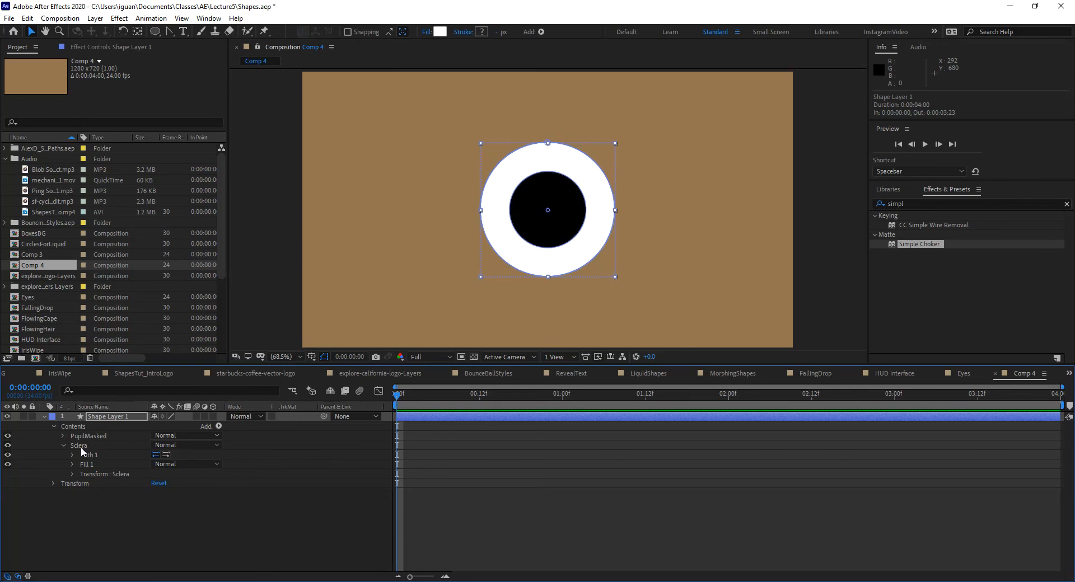
# Step: Link the Path property of the Matte group's Path 1 to the Path property of the Sclera group's Path 1
pyautogui.click(63, 436)
pyautogui.click(98, 455)
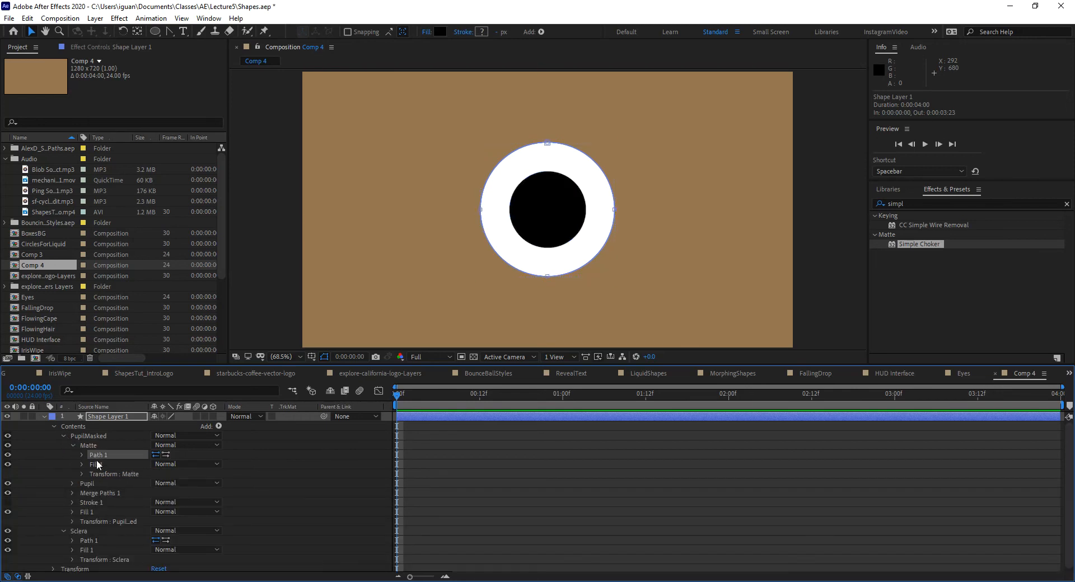
pyautogui.click(105, 540)
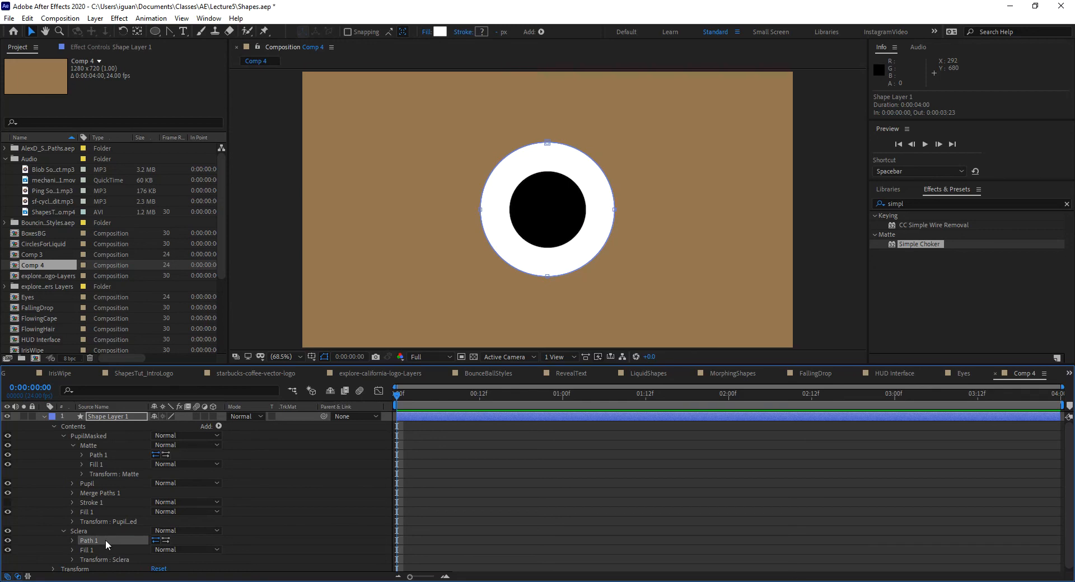
pyautogui.click(82, 455)
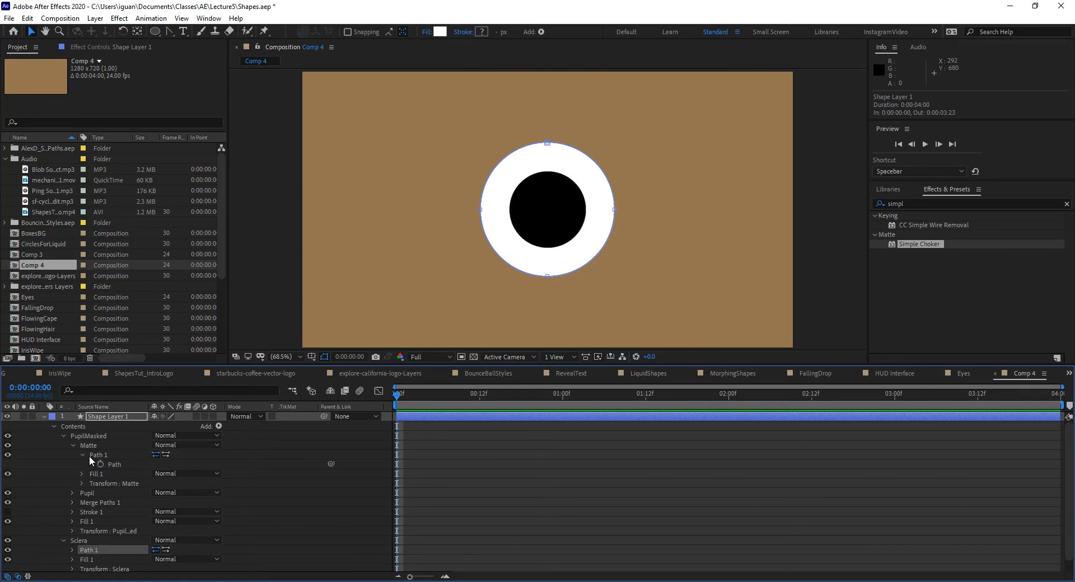
pyautogui.click(107, 456)
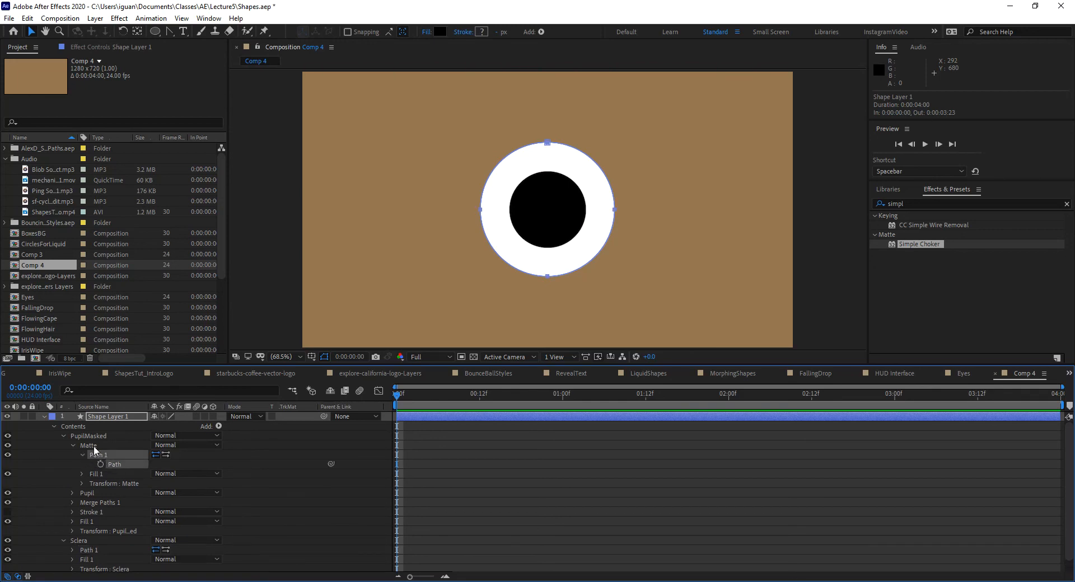
pyautogui.click(72, 550)
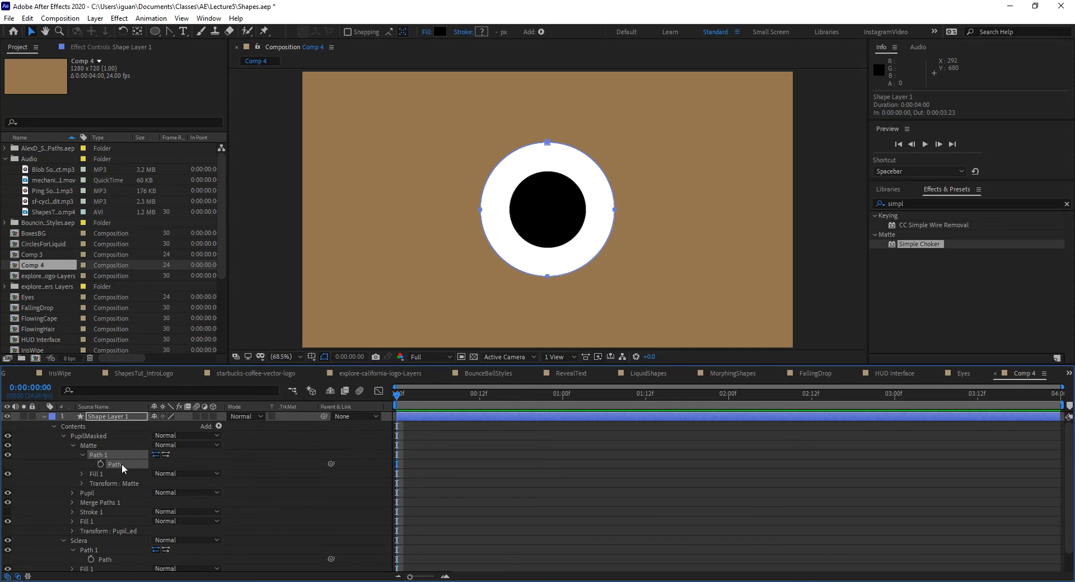
pyautogui.moveTo(331, 464); pyautogui.dragTo(106, 561)
pyautogui.click(105, 561)
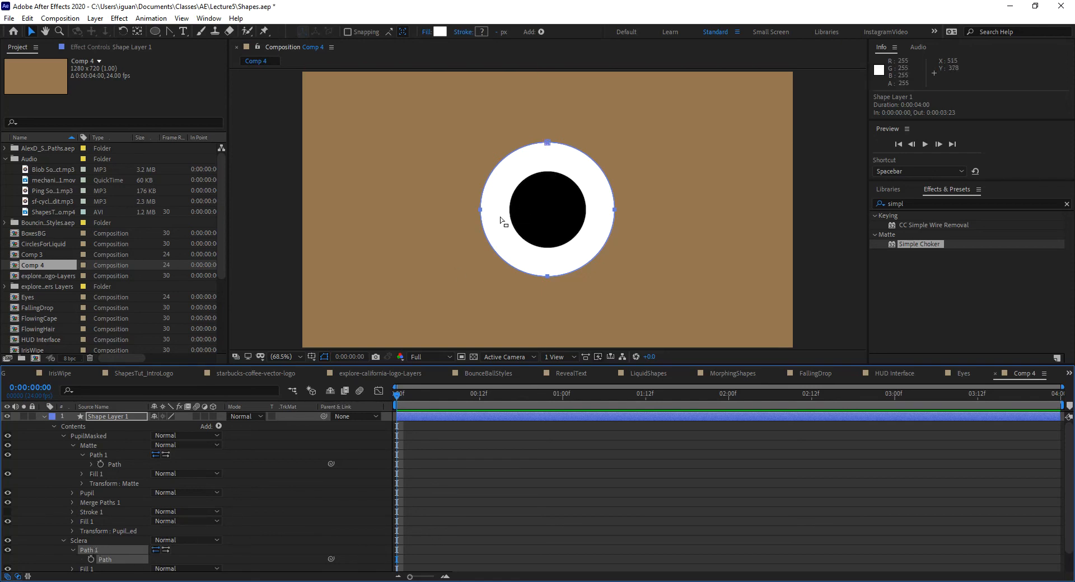
# Step: Try reshaping the sclera path by moving its upper and left vertices inward, and undo the edit
pyautogui.click(63, 436)
pyautogui.click(547, 144)
pyautogui.click(551, 154)
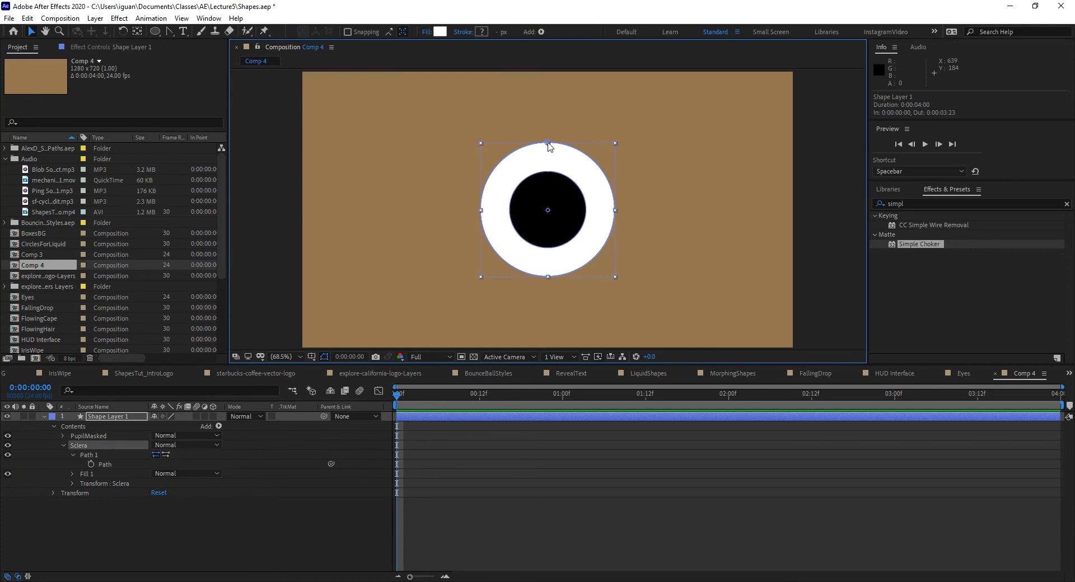
pyautogui.click(578, 136)
pyautogui.click(544, 148)
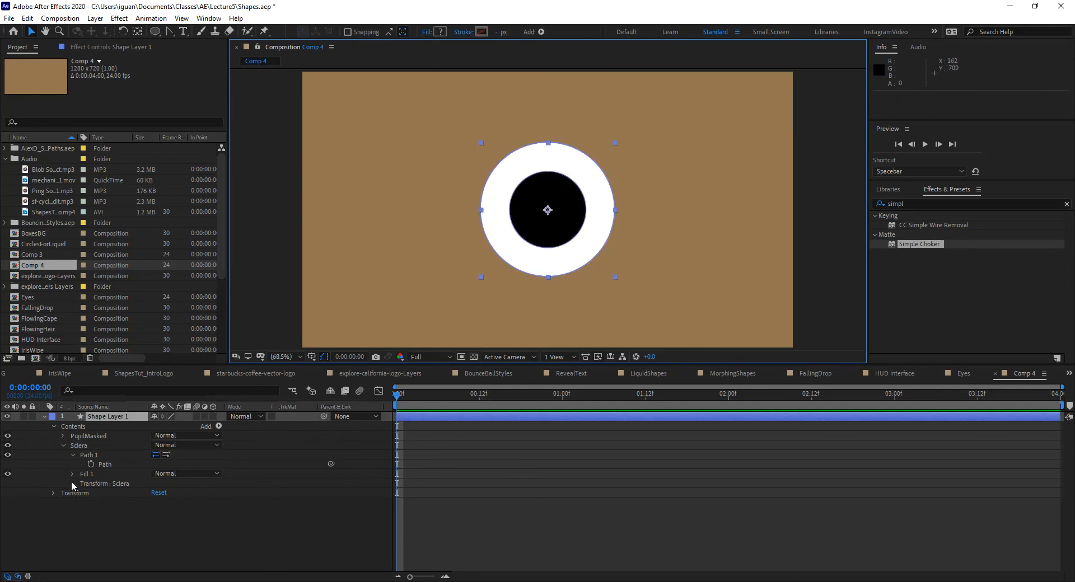
pyautogui.click(86, 455)
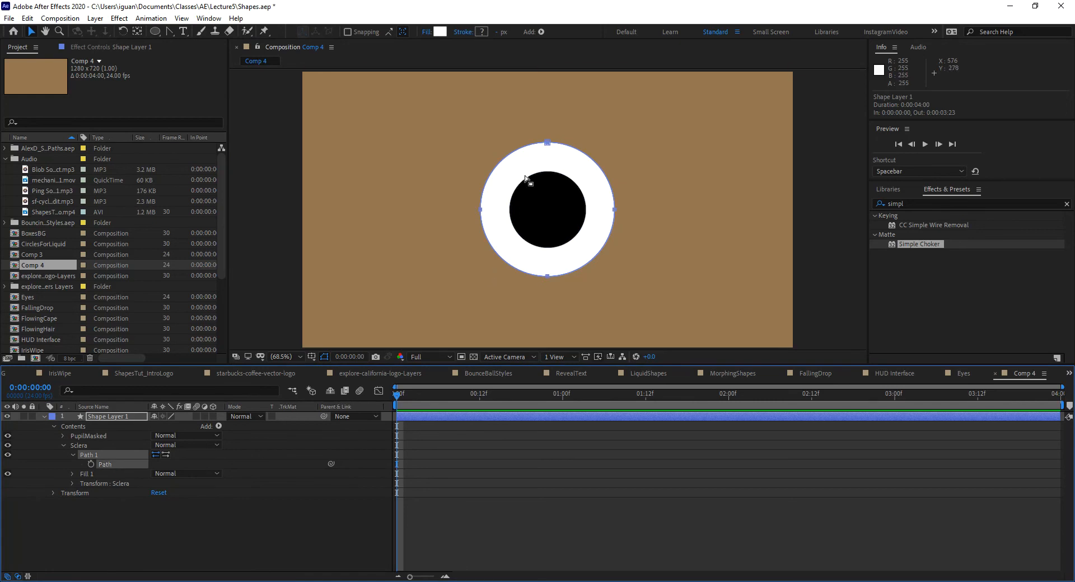
pyautogui.click(547, 143)
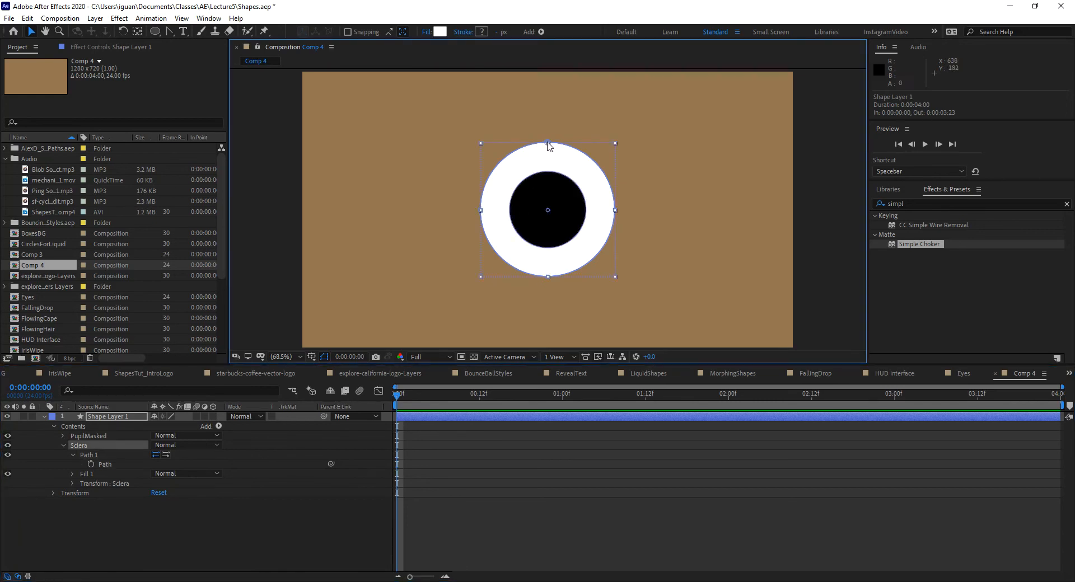
pyautogui.click(547, 143)
pyautogui.moveTo(548, 147)
pyautogui.mouseDown()
pyautogui.moveTo(552, 232)
pyautogui.moveTo(557, 154)
pyautogui.mouseUp()
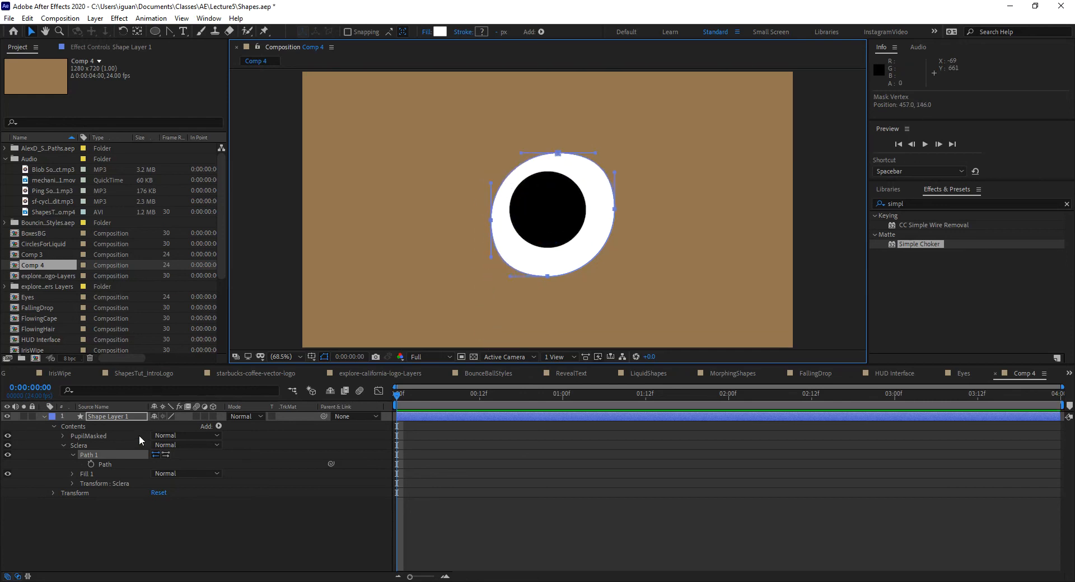
pyautogui.hotkey('ctrl', 'z')
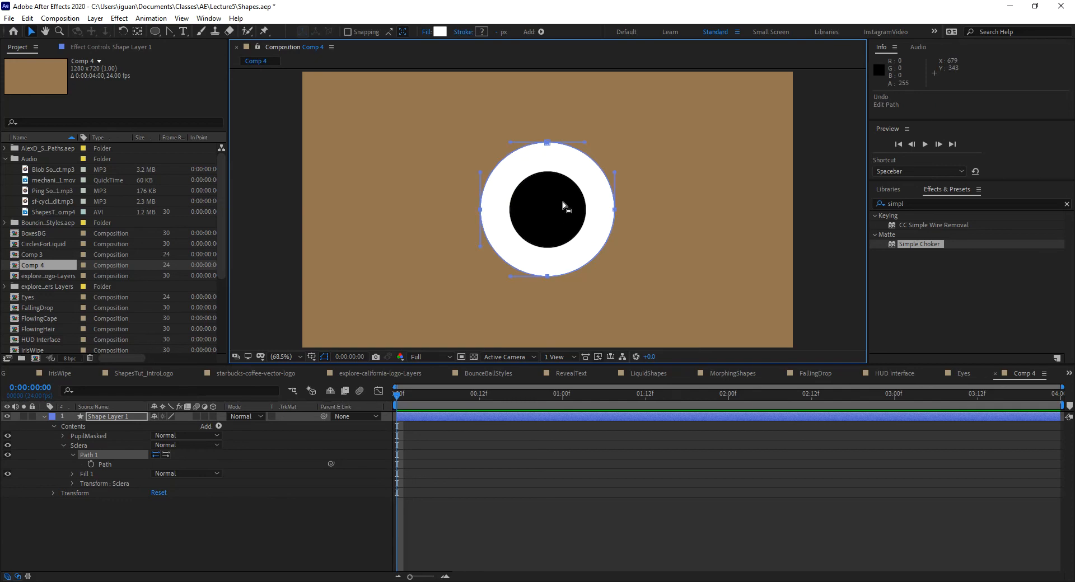
# Step: Add a keyframe for the sclera's path at frame 5 and advance the current time to frame 8
pyautogui.moveTo(395, 401); pyautogui.dragTo(431, 415)
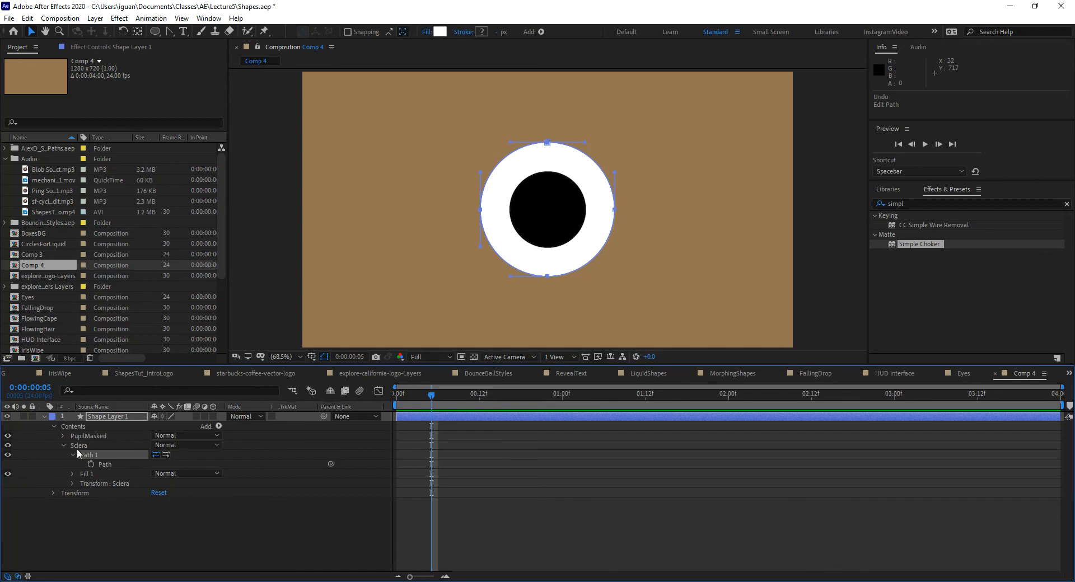
pyautogui.click(92, 465)
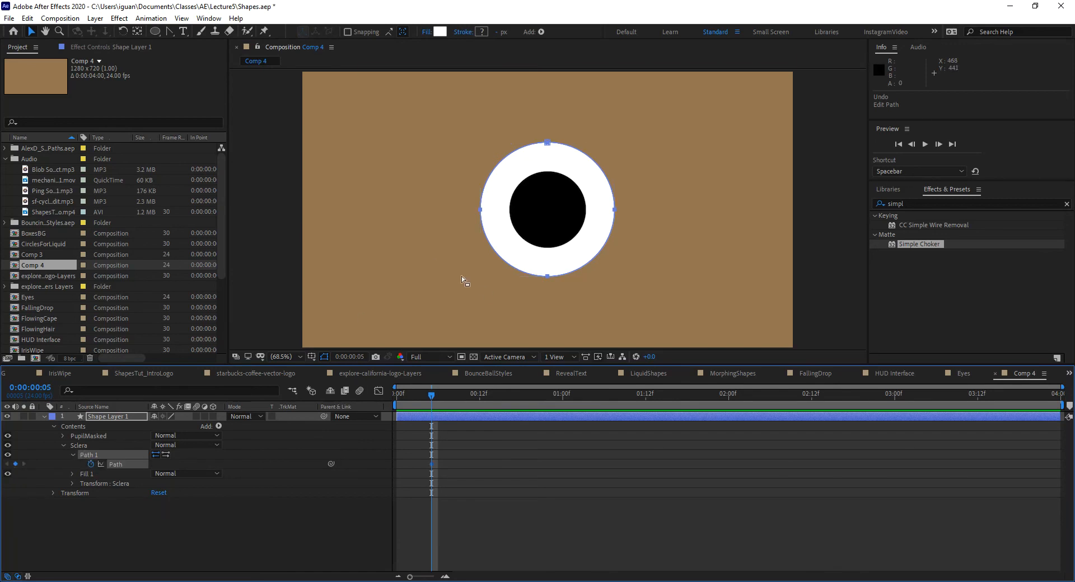
pyautogui.moveTo(436, 396); pyautogui.dragTo(450, 400)
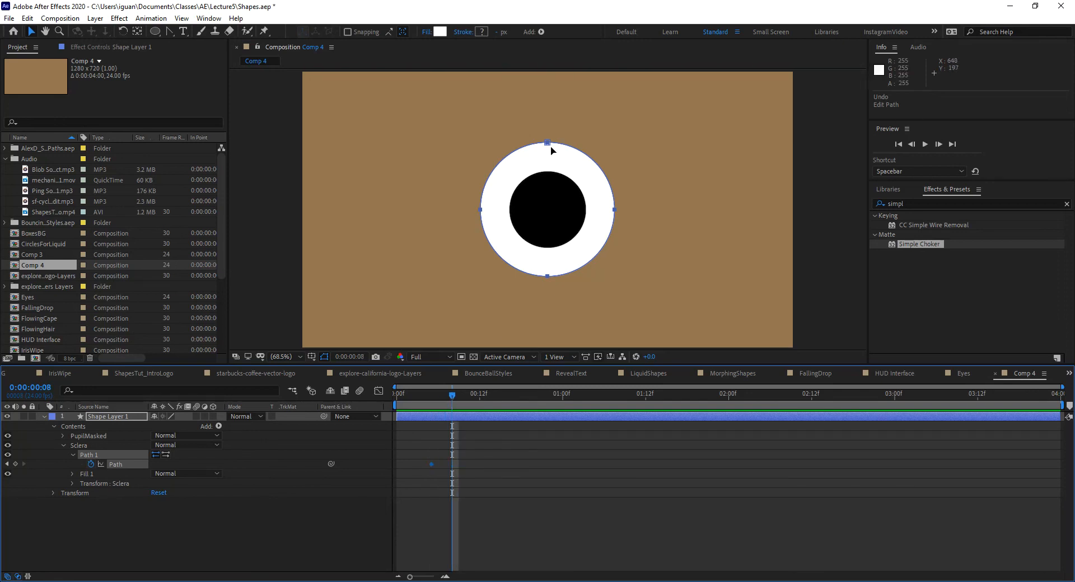
pyautogui.moveTo(546, 144); pyautogui.dragTo(547, 185)
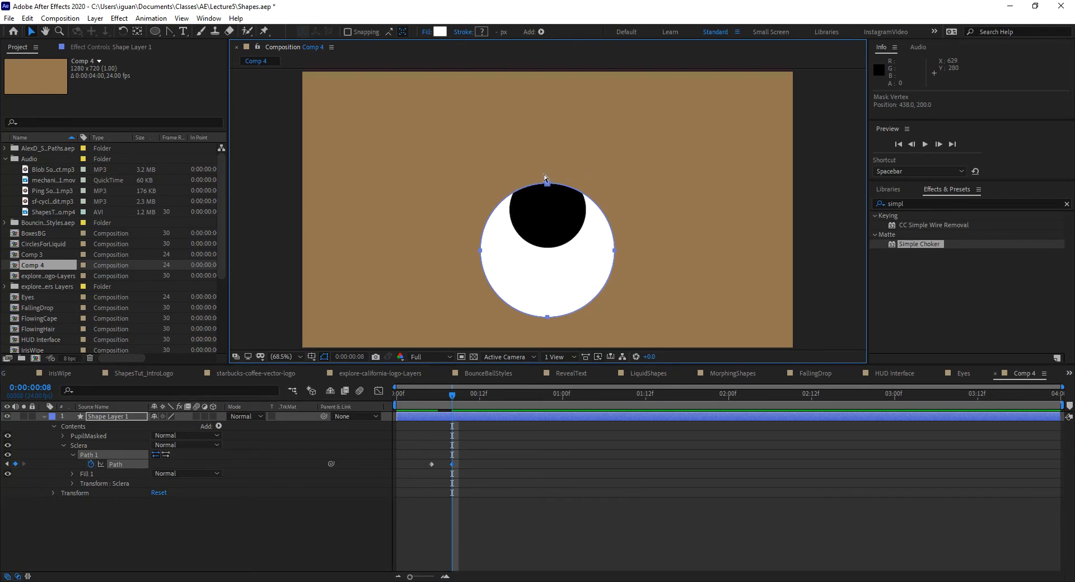
pyautogui.hotkey('ctrl', 'z')
pyautogui.click(548, 144)
pyautogui.moveTo(547, 144); pyautogui.dragTo(547, 188)
pyautogui.hotkey('ctrl', 'z')
pyautogui.click(554, 142)
pyautogui.click(577, 173)
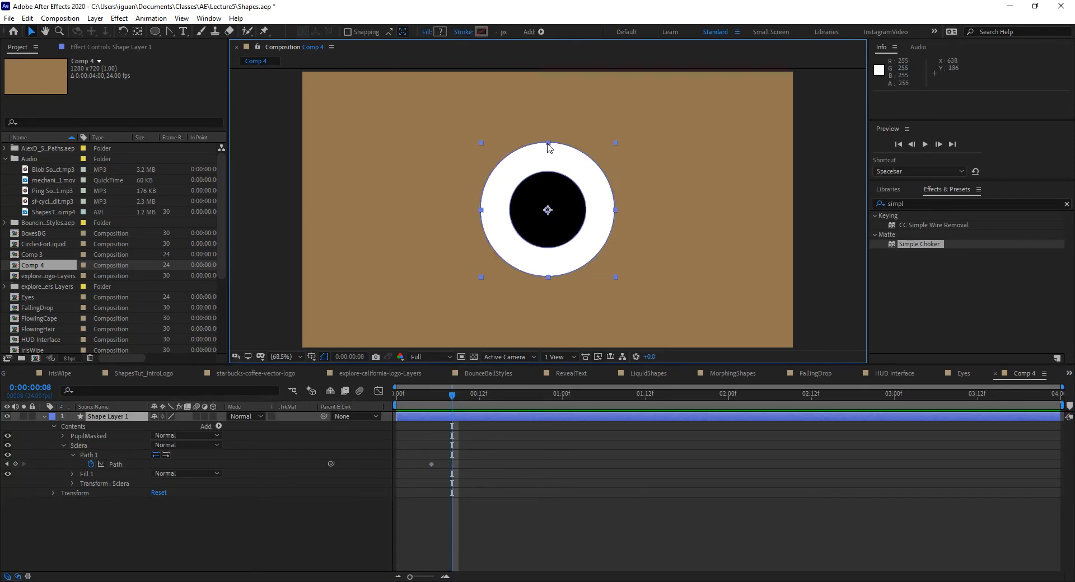
pyautogui.moveTo(548, 144); pyautogui.dragTo(547, 174)
pyautogui.hotkey('ctrl', 'z')
# Step: Close the eye at frame 8 by moving the sclera path's upper vertex down and lower vertex up to meet at about 438, 333
pyautogui.click(96, 455)
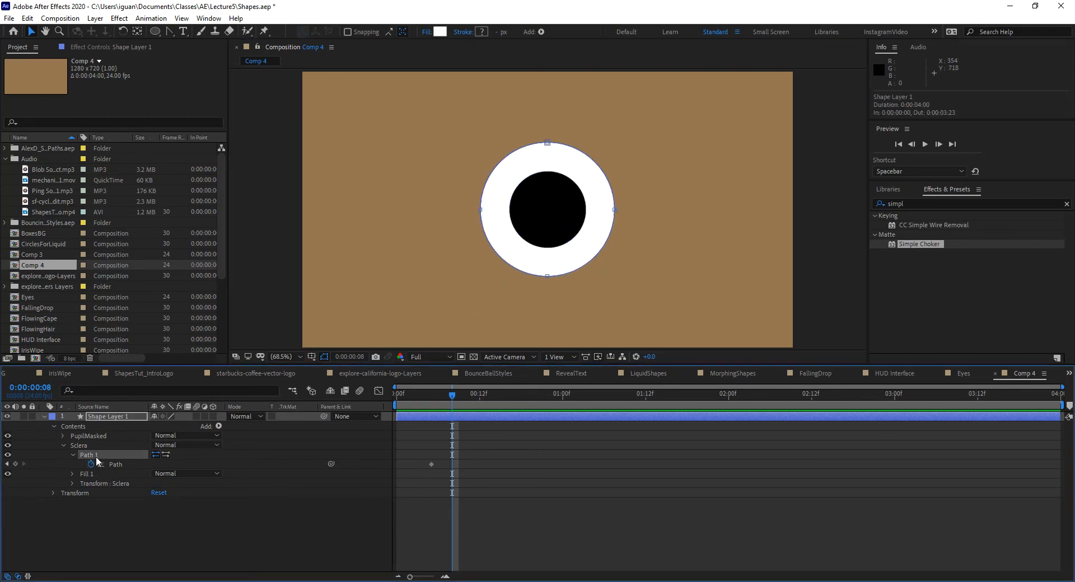
pyautogui.click(548, 144)
pyautogui.moveTo(547, 144); pyautogui.dragTo(549, 259)
pyautogui.click(547, 276)
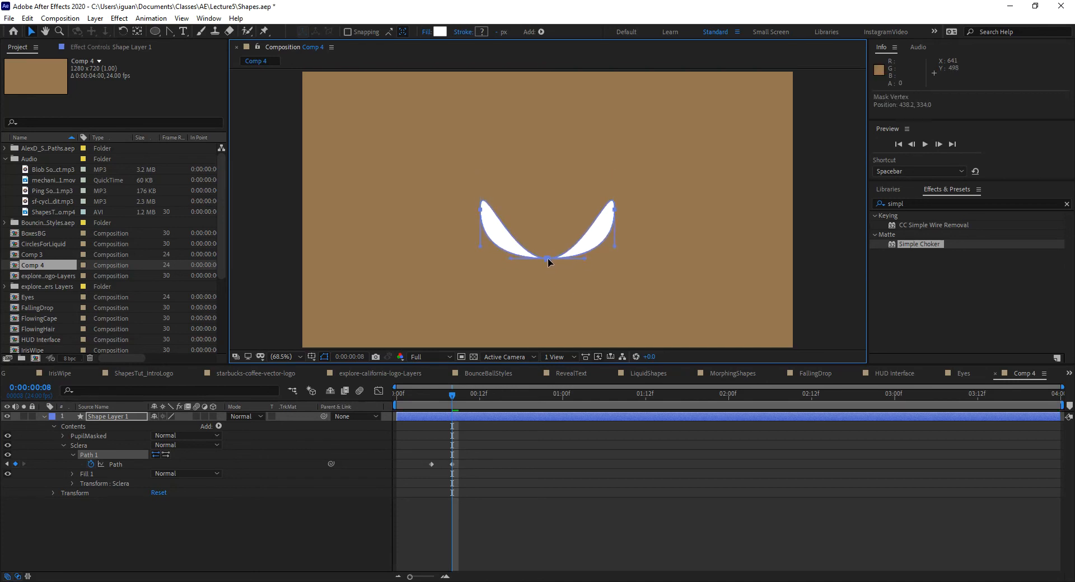
# Step: Fold the left sclera vertex's upper handle down onto its lower handle with the Convert Vertex tool
pyautogui.click(480, 209)
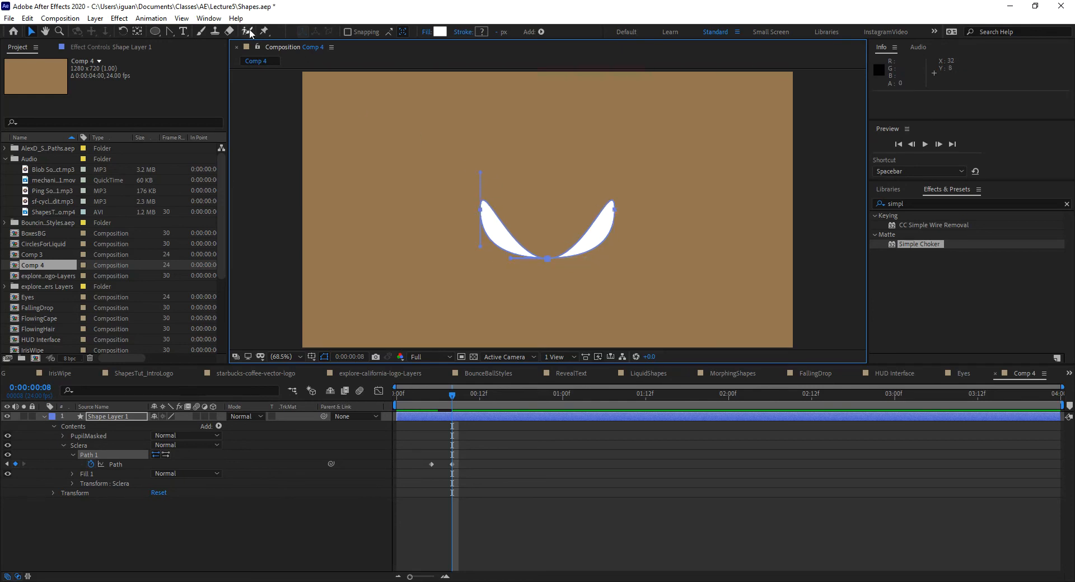
pyautogui.moveTo(169, 32); pyautogui.dragTo(205, 73)
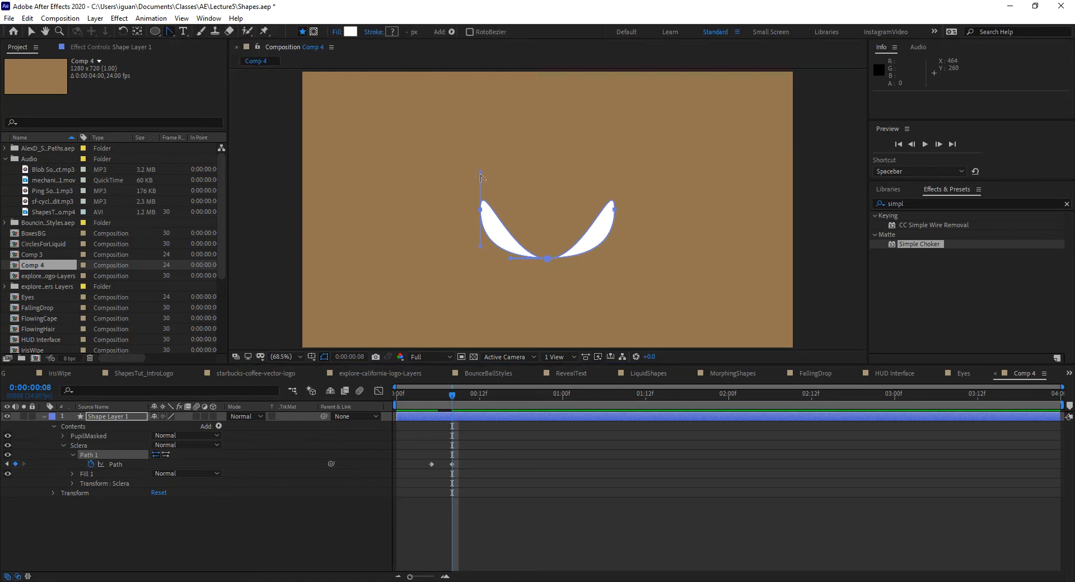
pyautogui.moveTo(479, 174); pyautogui.dragTo(480, 251)
pyautogui.hotkey('ctrl', 'z')
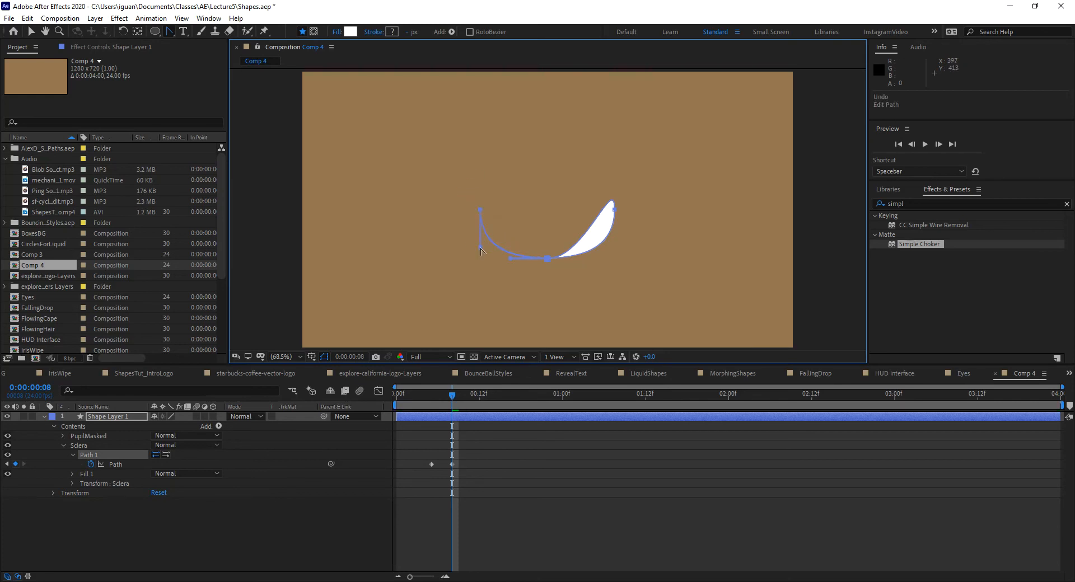
# Step: Fold the right sclera vertex's upper handle down onto its lower handle so the closed eye becomes a single curve
pyautogui.moveTo(614, 213)
pyautogui.mouseDown()
pyautogui.moveTo(619, 189)
pyautogui.moveTo(623, 198)
pyautogui.mouseUp()
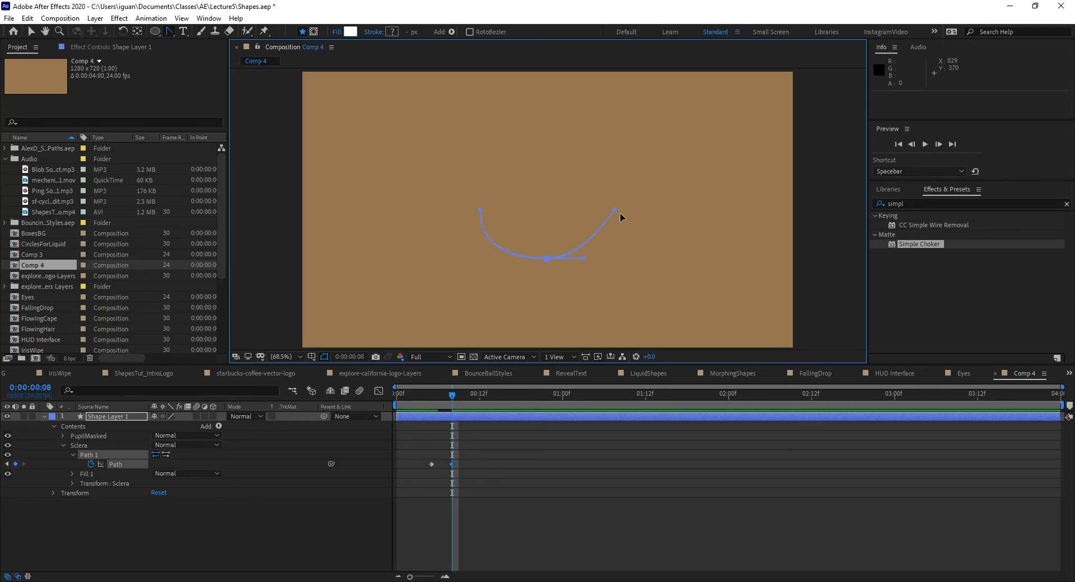
pyautogui.hotkey('ctrl', 'z')
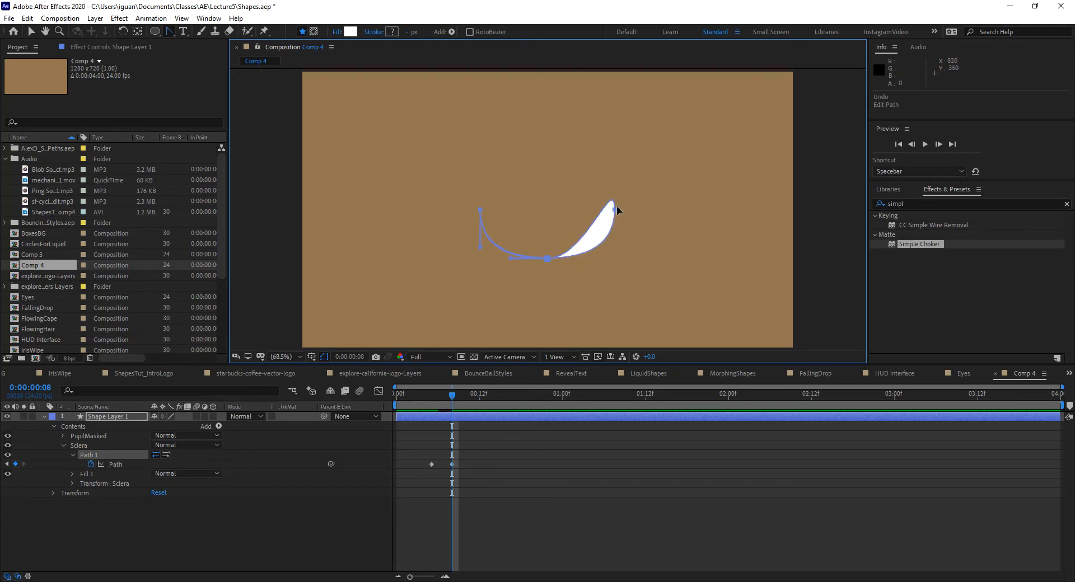
pyautogui.press('v')
pyautogui.click(616, 209)
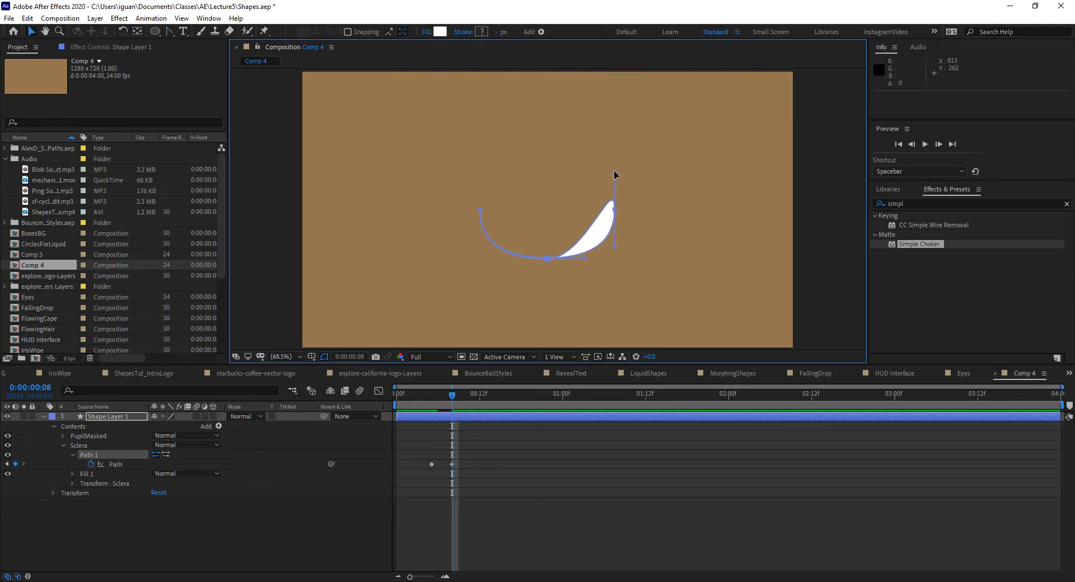
pyautogui.click(171, 32)
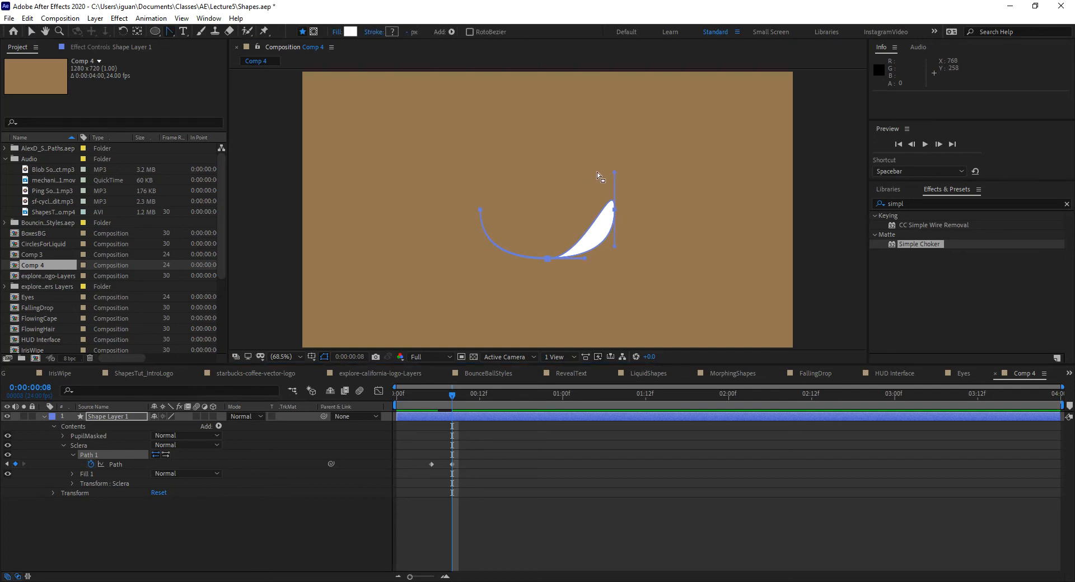
pyautogui.moveTo(615, 176); pyautogui.dragTo(620, 249)
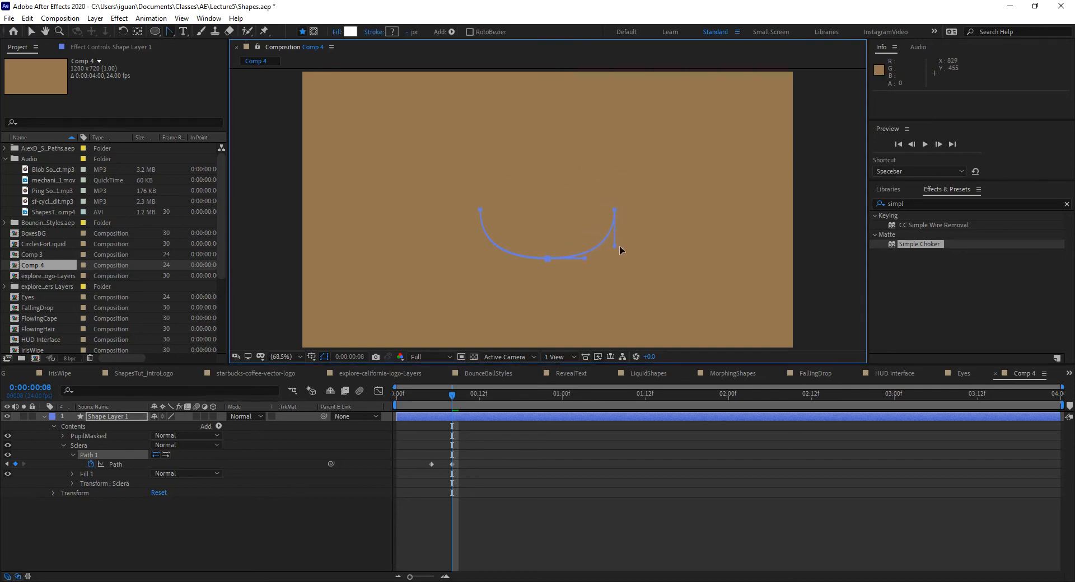
# Step: Copy the open-eye path keyframe at frame 5 and paste it at frame 11 to reopen the eye
pyautogui.moveTo(454, 398)
pyautogui.mouseDown()
pyautogui.moveTo(418, 398)
pyautogui.moveTo(454, 405)
pyautogui.mouseUp()
pyautogui.moveTo(446, 414)
pyautogui.mouseDown()
pyautogui.moveTo(437, 414)
pyautogui.moveTo(452, 413)
pyautogui.mouseUp()
pyautogui.click(431, 464)
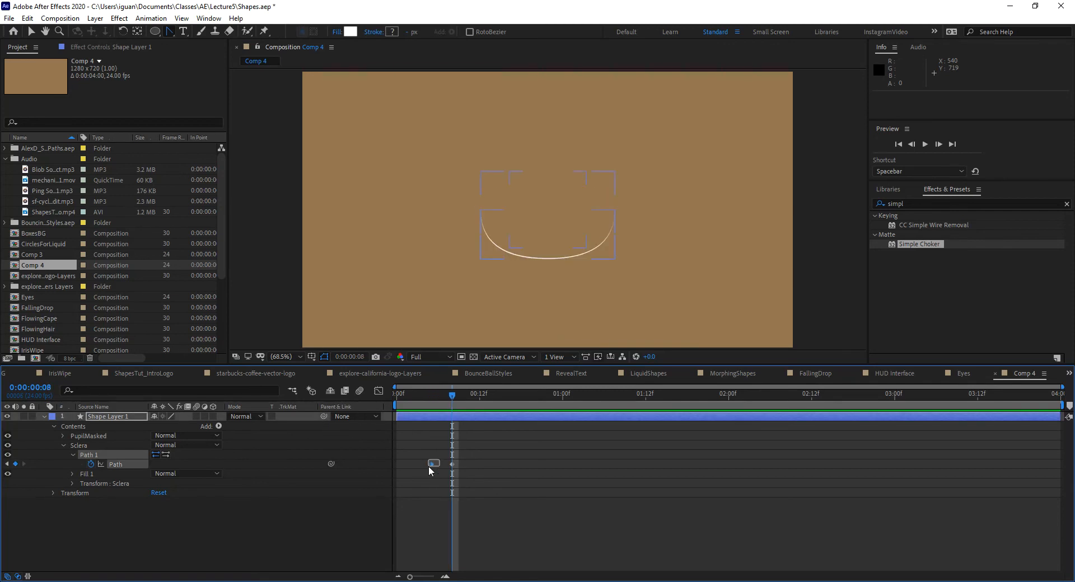
pyautogui.hotkey('ctrl', 'c')
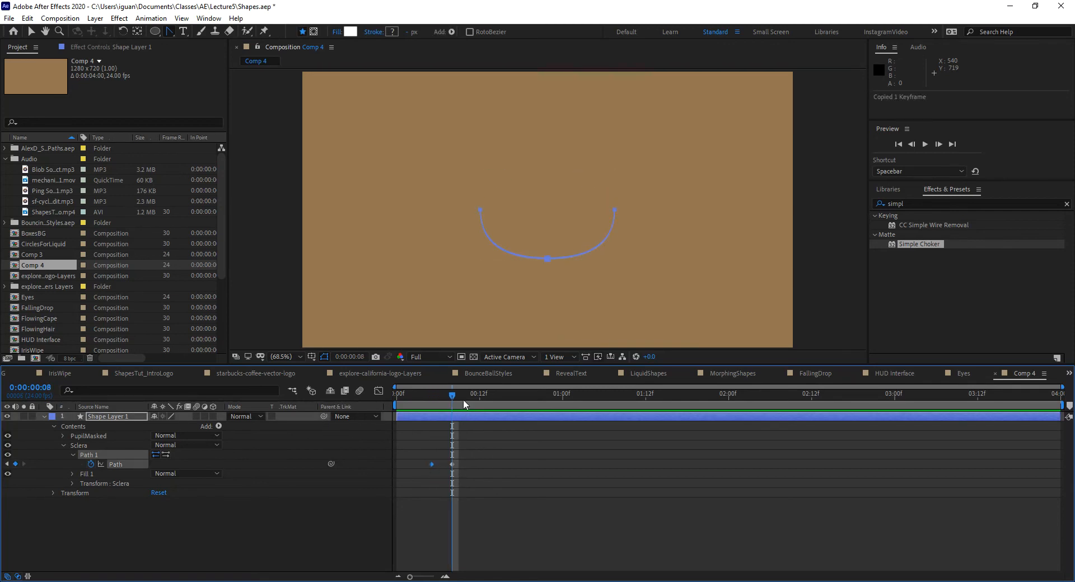
pyautogui.moveTo(453, 393)
pyautogui.mouseDown()
pyautogui.moveTo(473, 396)
pyautogui.moveTo(318, 420)
pyautogui.mouseUp()
pyautogui.hotkey('ctrl', 'v')
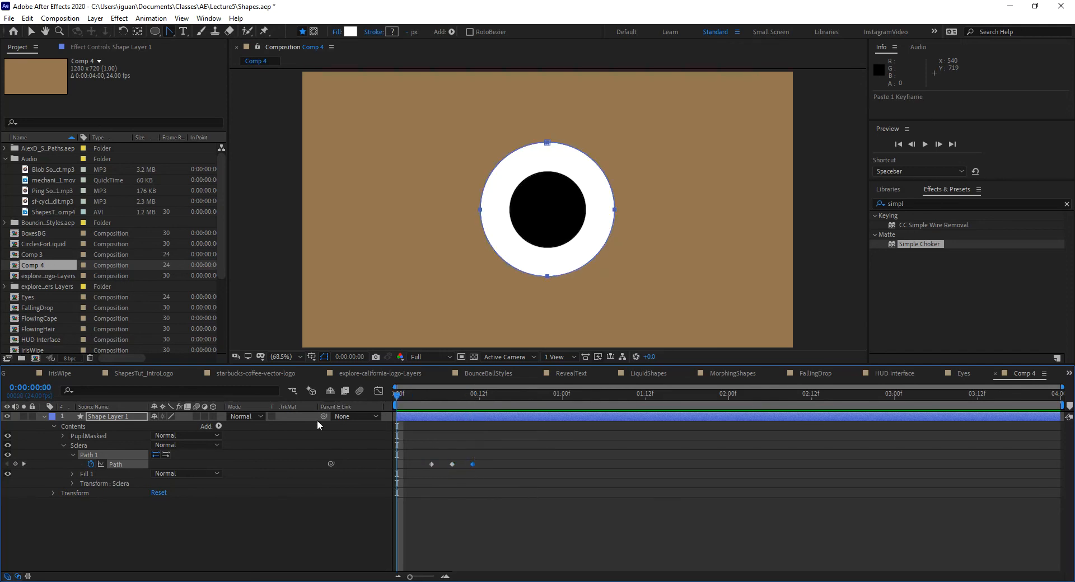
# Step: Play back and scrub through the blink to check how the sclera and the masked pupil close and reopen
pyautogui.press('space')
pyautogui.press('space')
pyautogui.press('space')
pyautogui.press('space')
pyautogui.moveTo(404, 395); pyautogui.dragTo(423, 407)
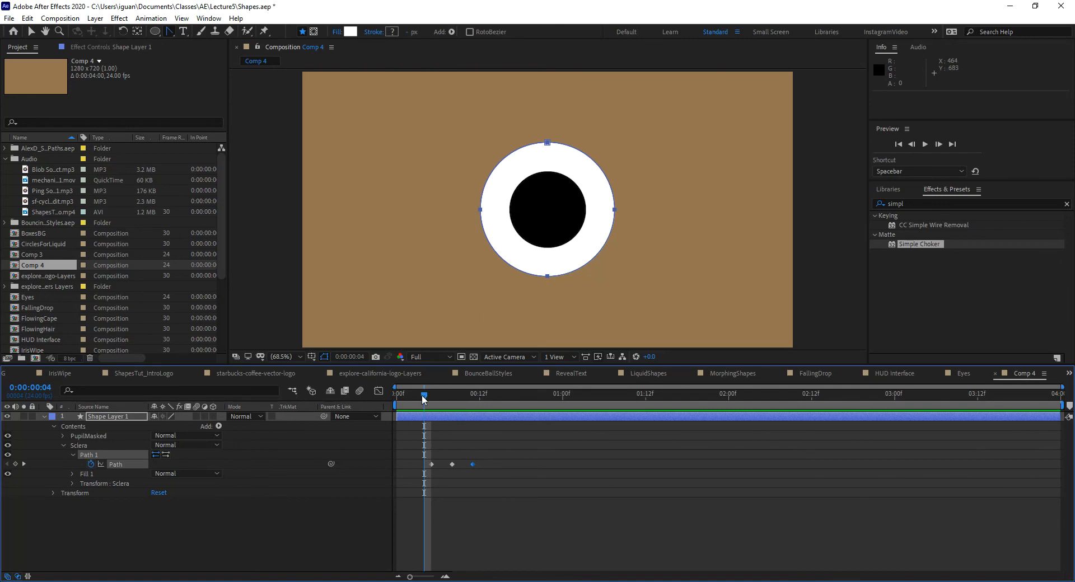
pyautogui.moveTo(425, 396); pyautogui.dragTo(434, 399)
pyautogui.click(95, 454)
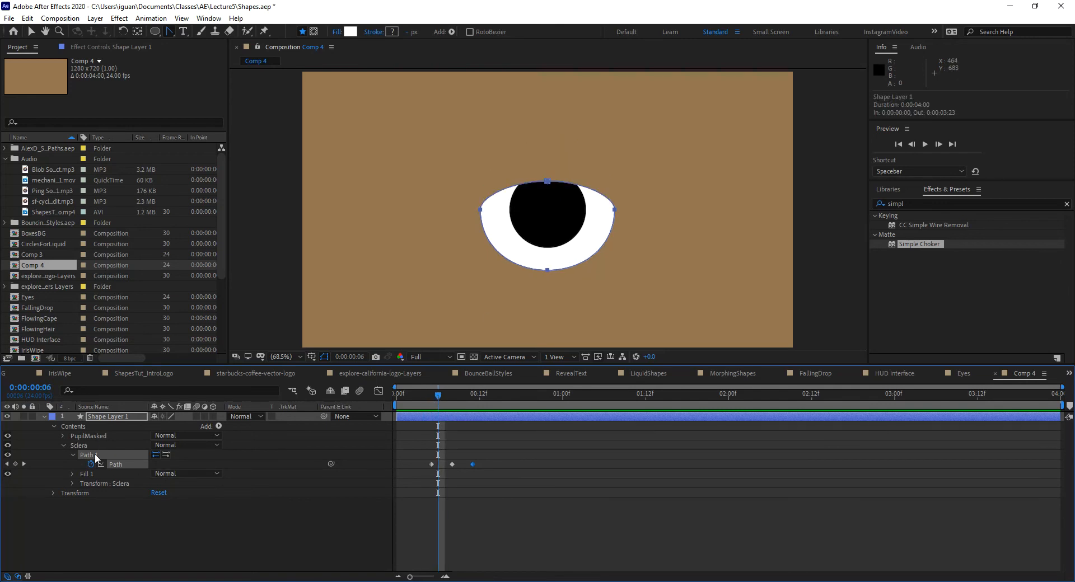
pyautogui.moveTo(445, 395); pyautogui.dragTo(415, 402)
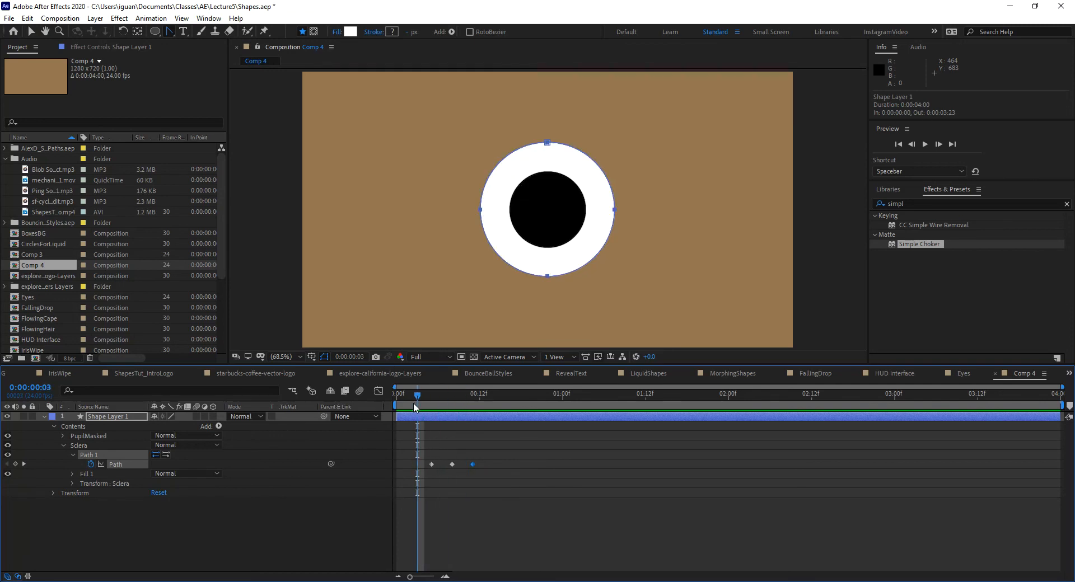